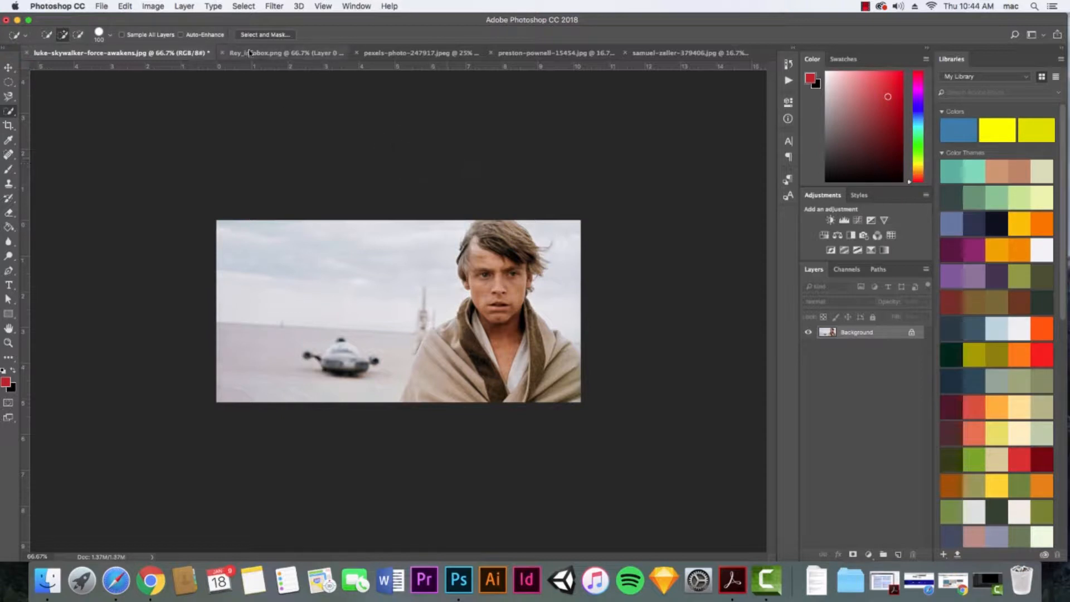
# - Switch to the Rey_infobox.png document and select the woman's whole head with the Quick Selection tool, discarding the first partial face selection
pyautogui.click(260, 53)
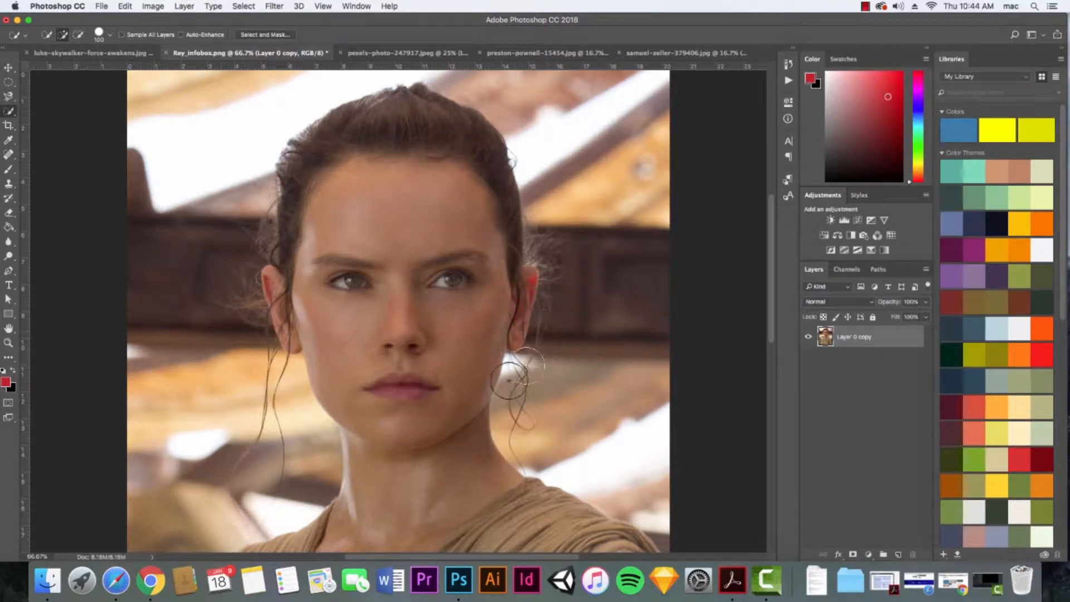
pyautogui.moveTo(399, 418); pyautogui.dragTo(399, 272)
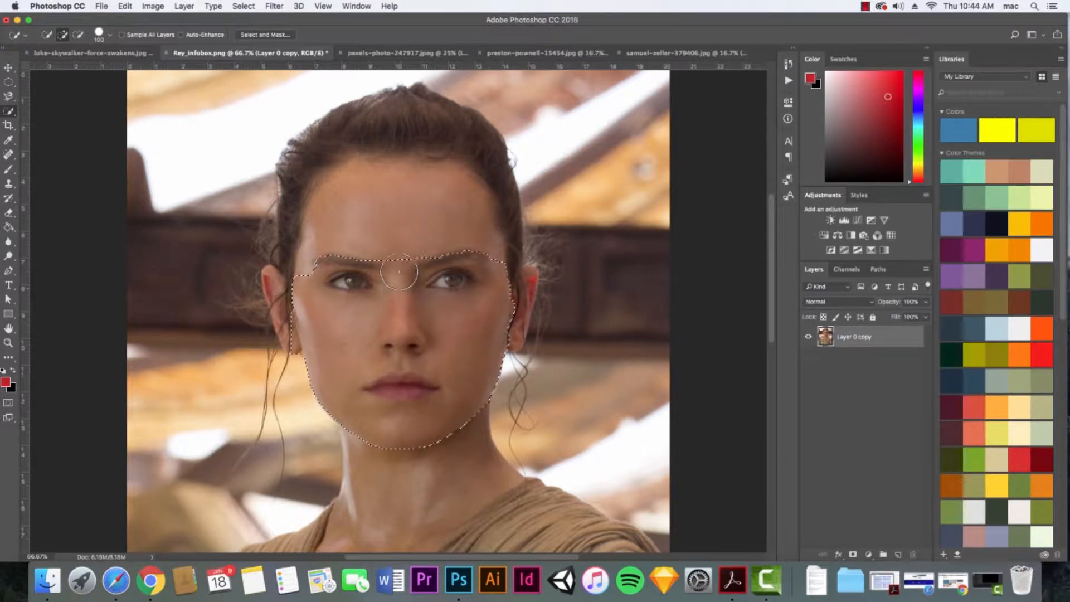
pyautogui.press('super+d')
pyautogui.moveTo(408, 418); pyautogui.dragTo(403, 357)
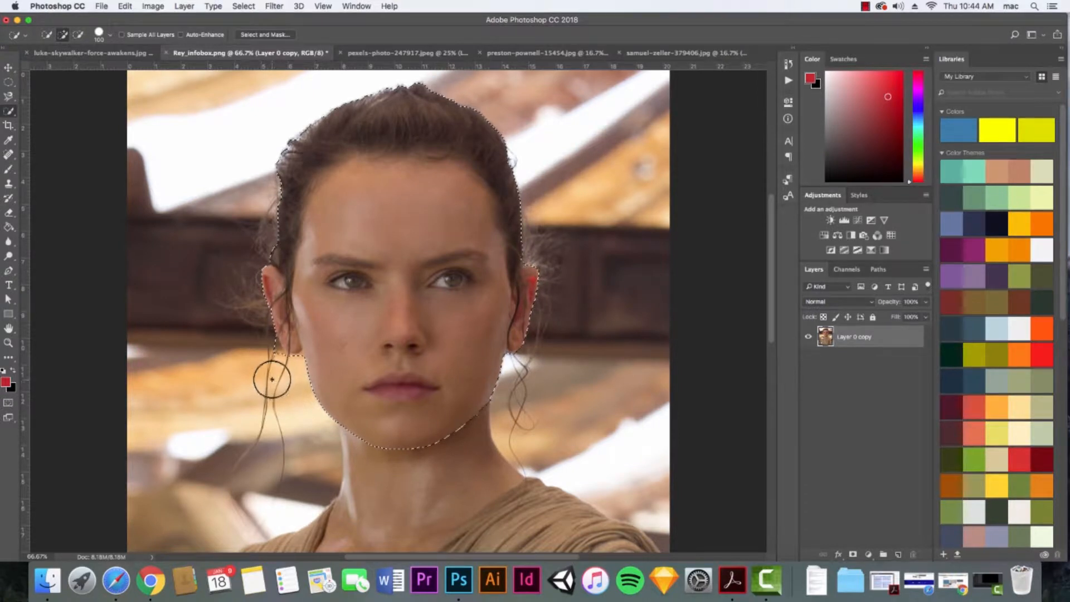
# - Subtract the background around the loose hair strands below the ear on the image's left side from the head selection
pyautogui.press('alt')
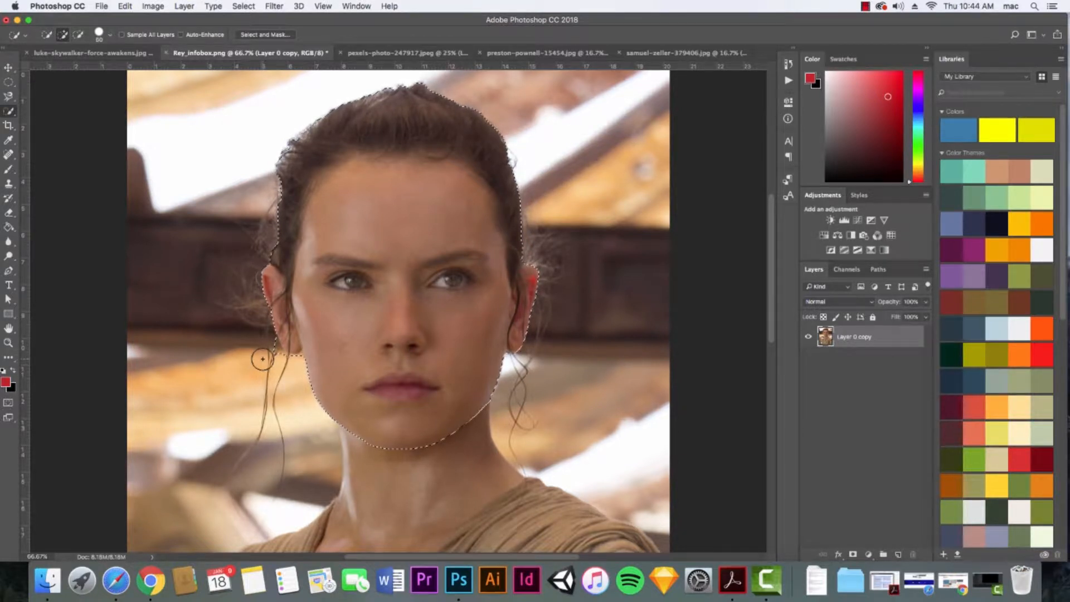
pyautogui.press('alt')
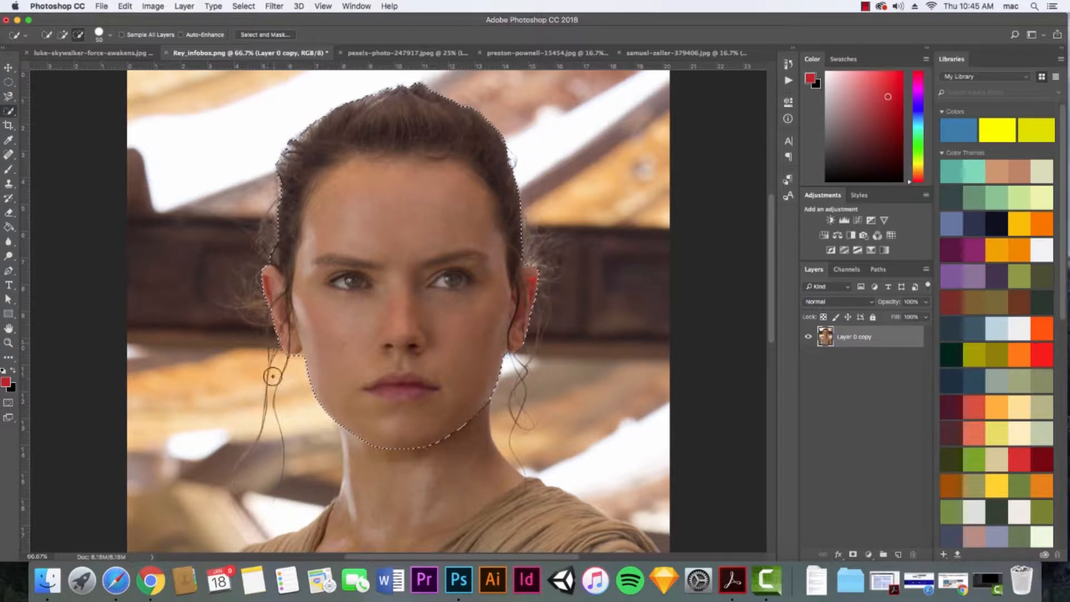
pyautogui.keyDown('alt'); pyautogui.click(280, 365); pyautogui.keyUp('alt')
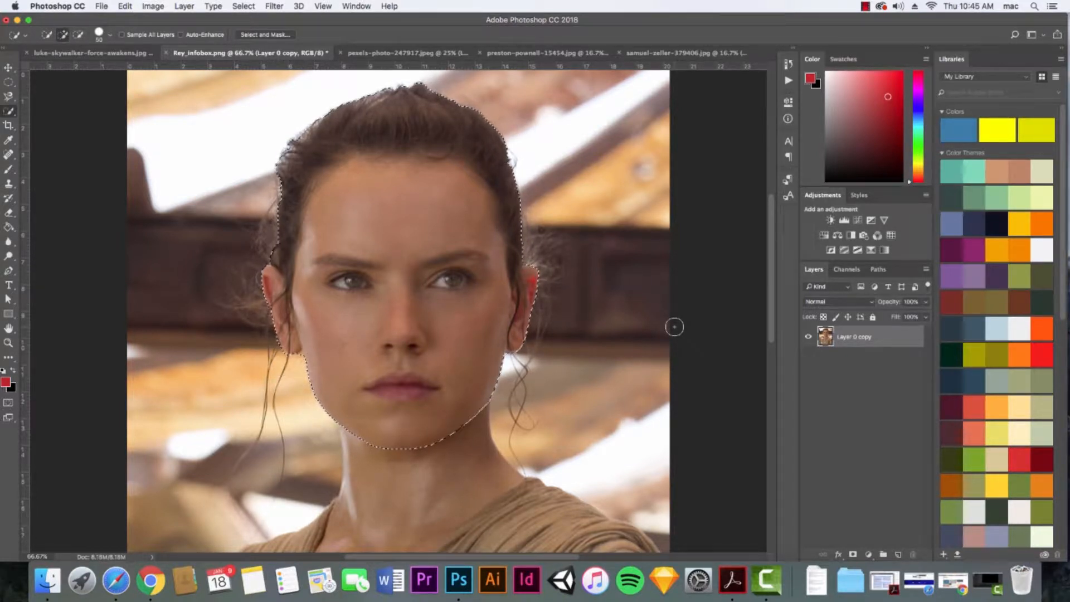
# - Check the selection edge around the hair and face, and subtract the background between earlobe and jaw with a smaller Quick Selection brush
pyautogui.press('super+equal')
pyautogui.press('super+equal')
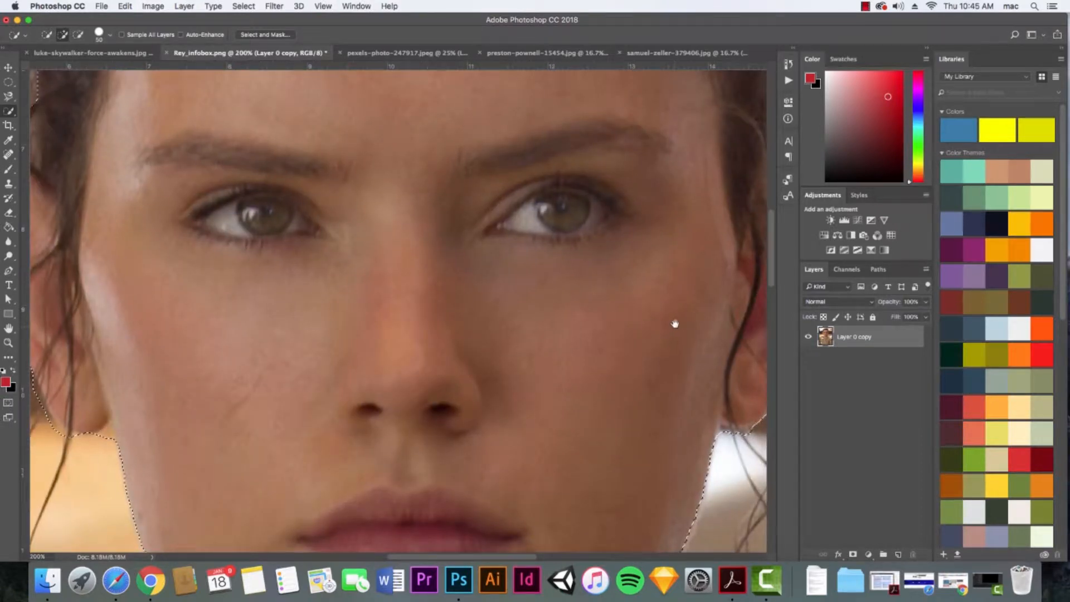
pyautogui.moveTo(641, 318); pyautogui.dragTo(526, 471)
pyautogui.moveTo(561, 270); pyautogui.dragTo(580, 463)
pyautogui.moveTo(531, 321); pyautogui.dragTo(645, 366)
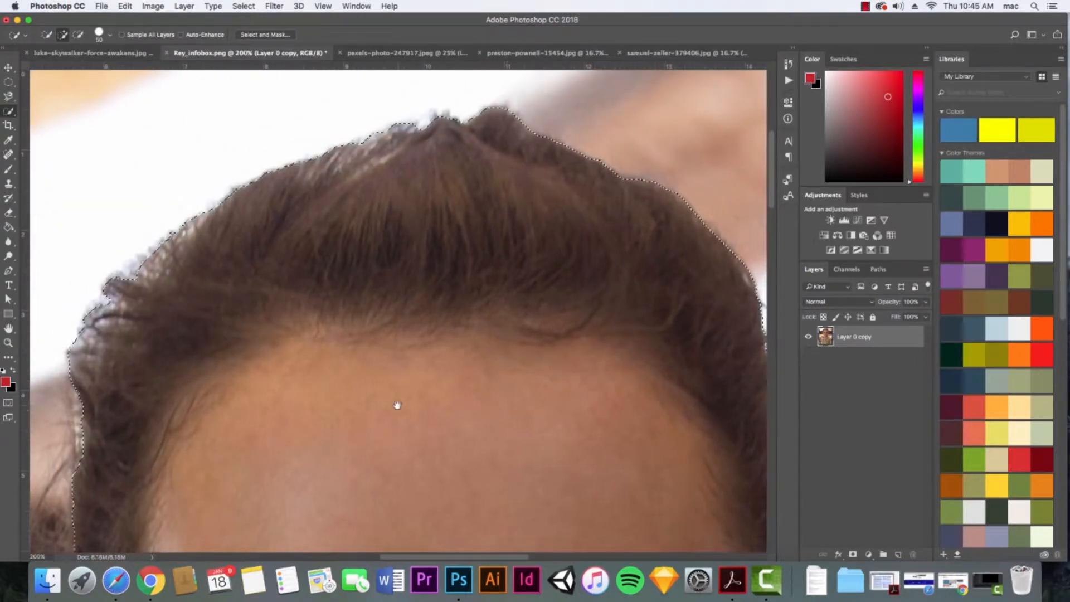
pyautogui.moveTo(396, 403)
pyautogui.mouseDown()
pyautogui.moveTo(424, 358)
pyautogui.moveTo(434, 269)
pyautogui.mouseUp()
pyautogui.moveTo(358, 401); pyautogui.dragTo(410, 255)
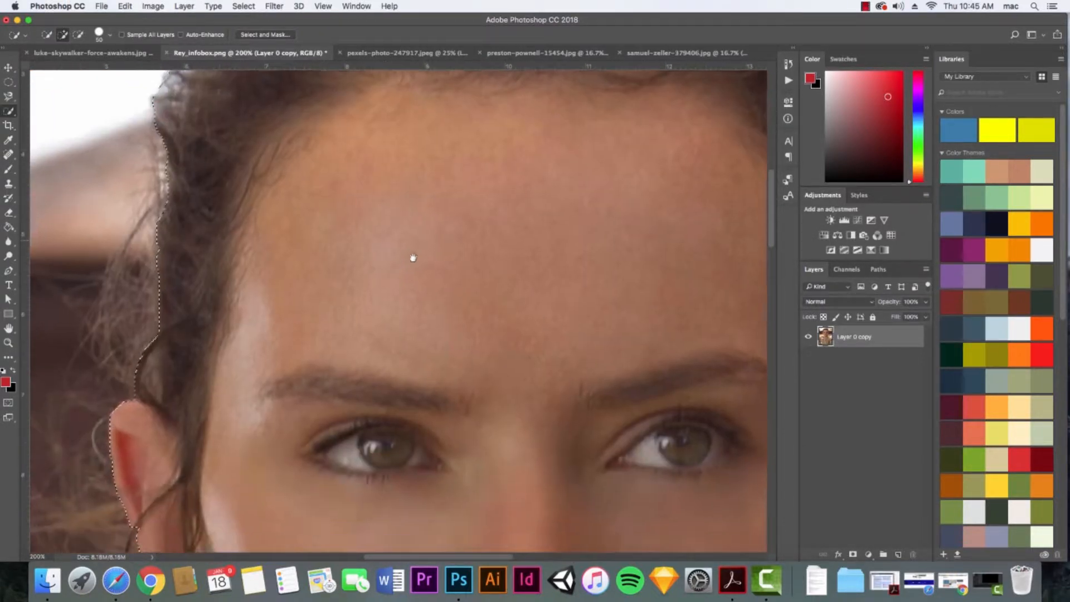
pyautogui.moveTo(417, 319); pyautogui.dragTo(404, 239)
pyautogui.moveTo(442, 490); pyautogui.dragTo(440, 358)
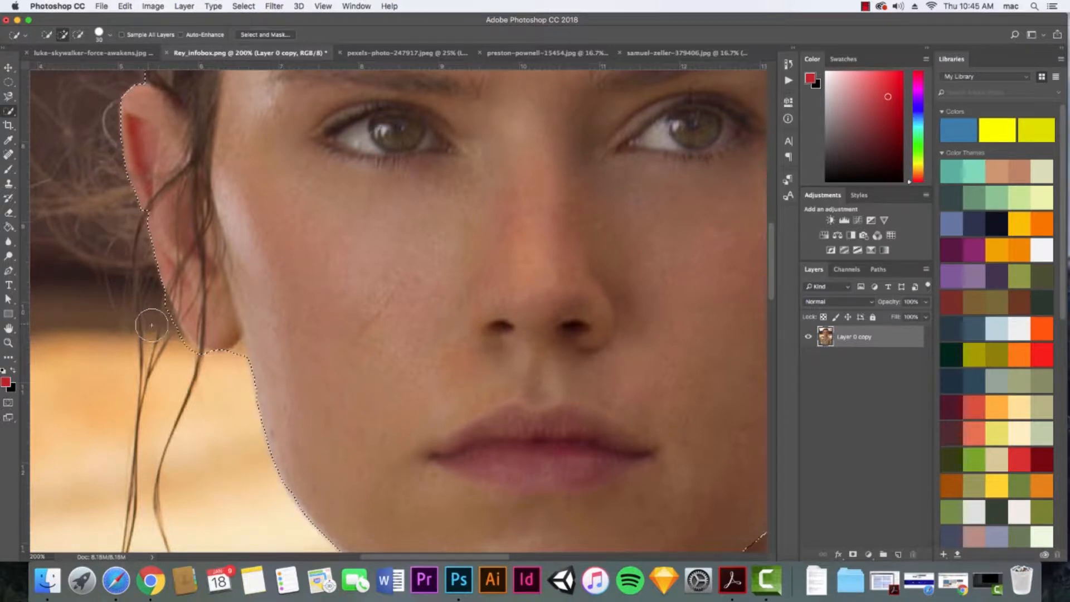
pyautogui.press('alt')
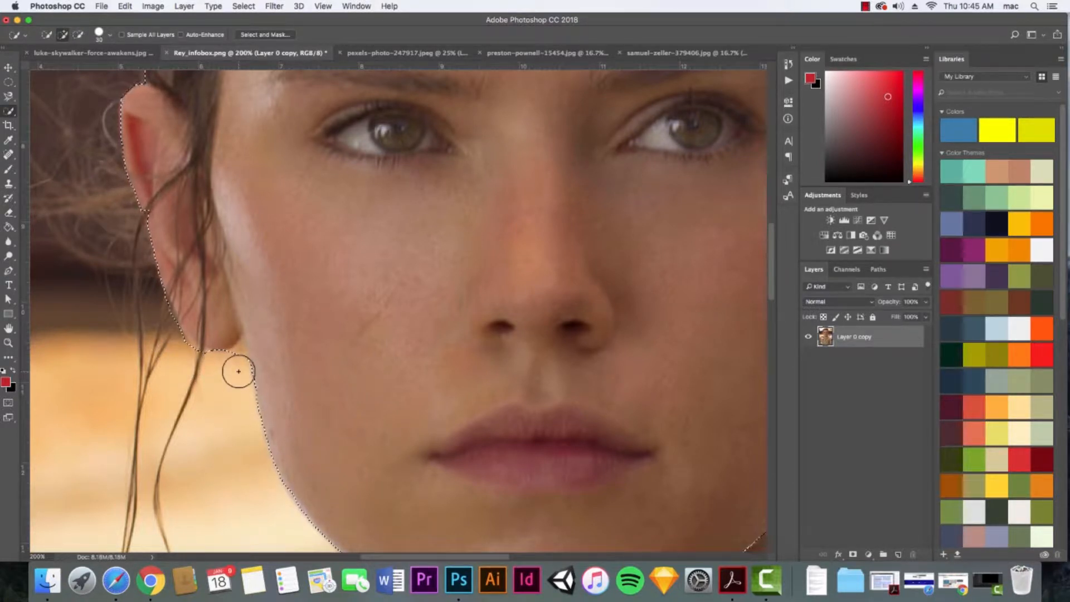
pyautogui.press('[')
pyautogui.press('[')
pyautogui.press('[')
pyautogui.press('alt')
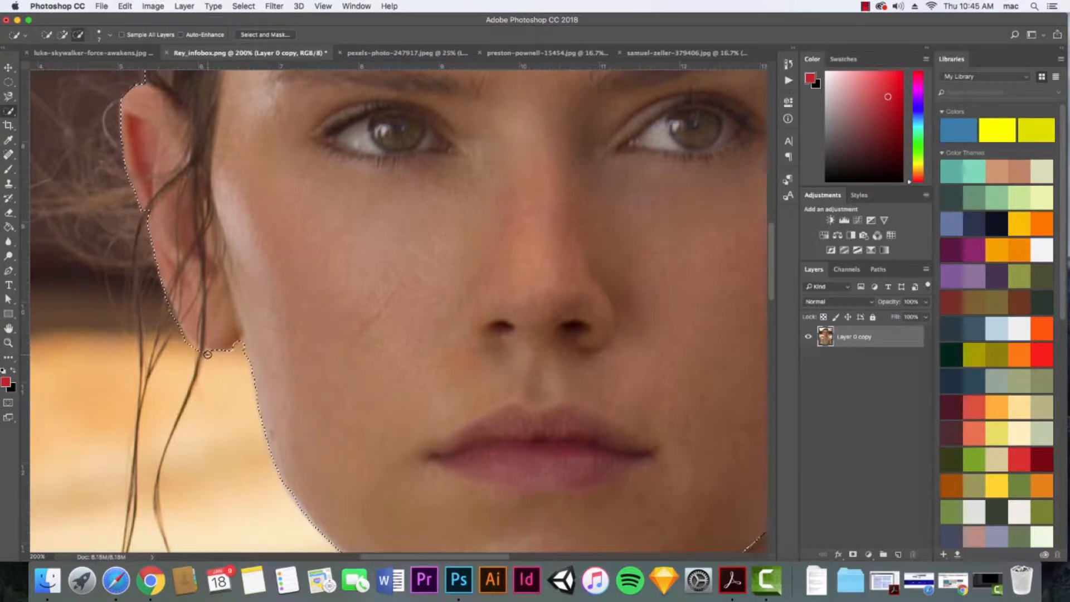
pyautogui.press('alt')
pyautogui.moveTo(189, 351); pyautogui.dragTo(170, 324)
# - Add a layer mask to Layer 0 copy from the head selection, view the mask on its own, and return to the image
pyautogui.moveTo(518, 437); pyautogui.dragTo(429, 270)
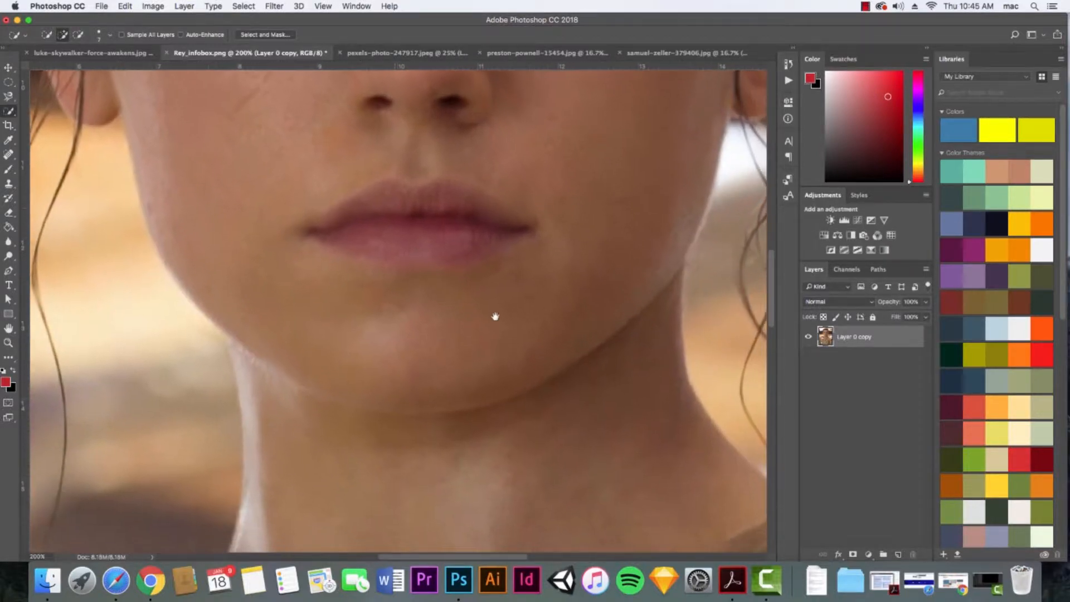
pyautogui.moveTo(494, 315); pyautogui.dragTo(470, 303)
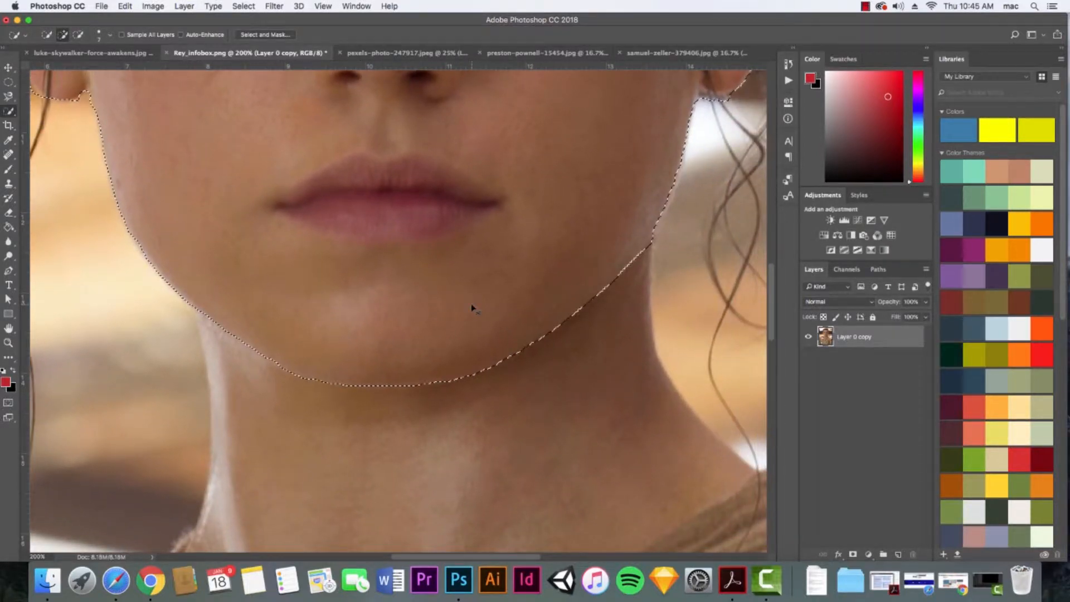
pyautogui.press('super+minus')
pyautogui.press('super+minus')
pyautogui.press('super+minus')
pyautogui.press('super+minus')
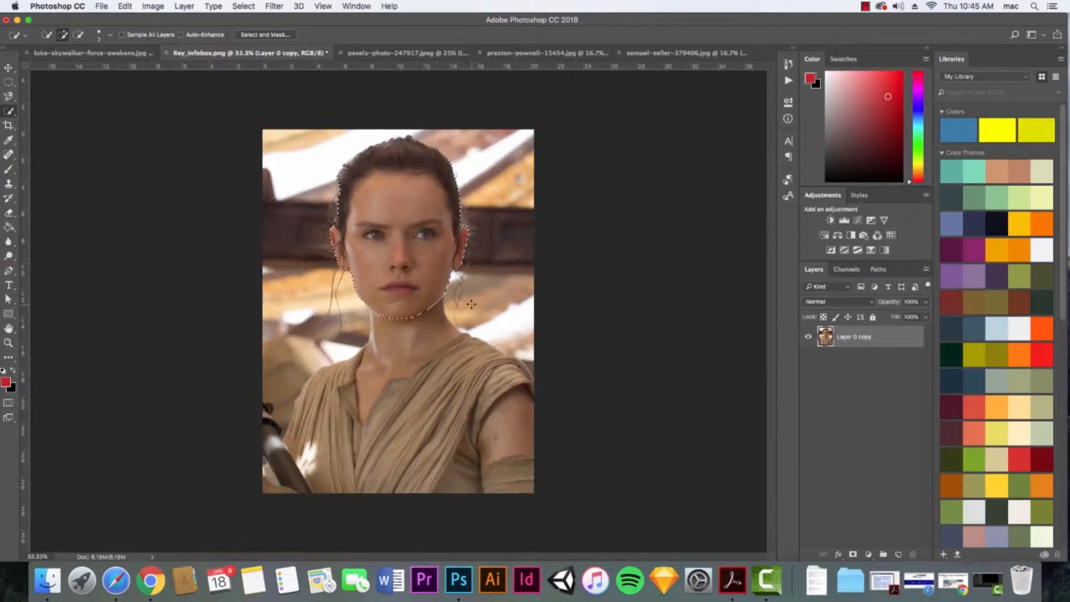
pyautogui.click(853, 555)
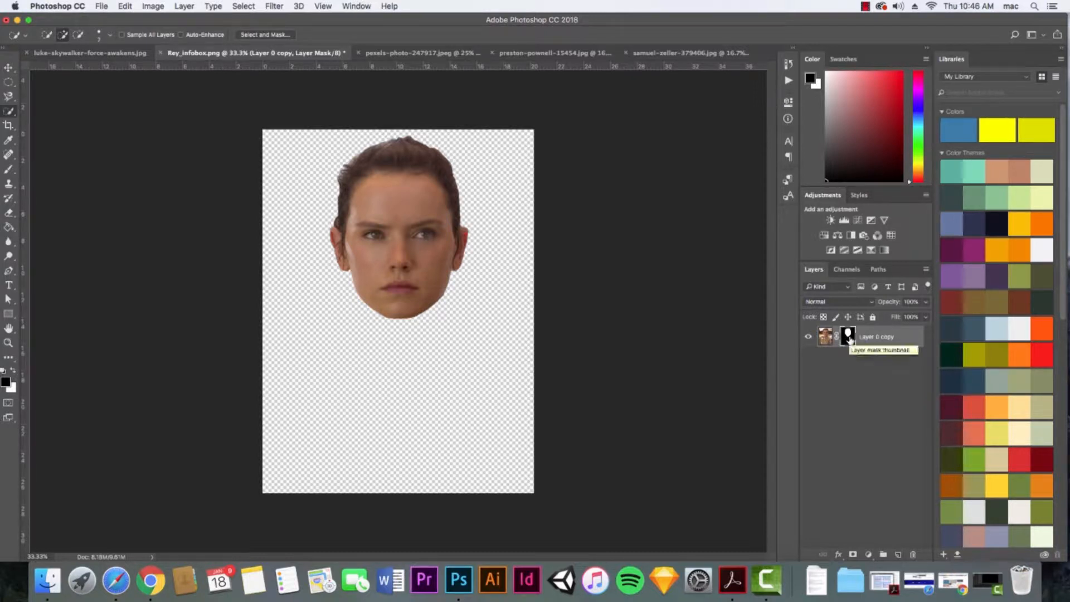
pyautogui.keyDown('alt'); pyautogui.click(848, 340); pyautogui.keyUp('alt')
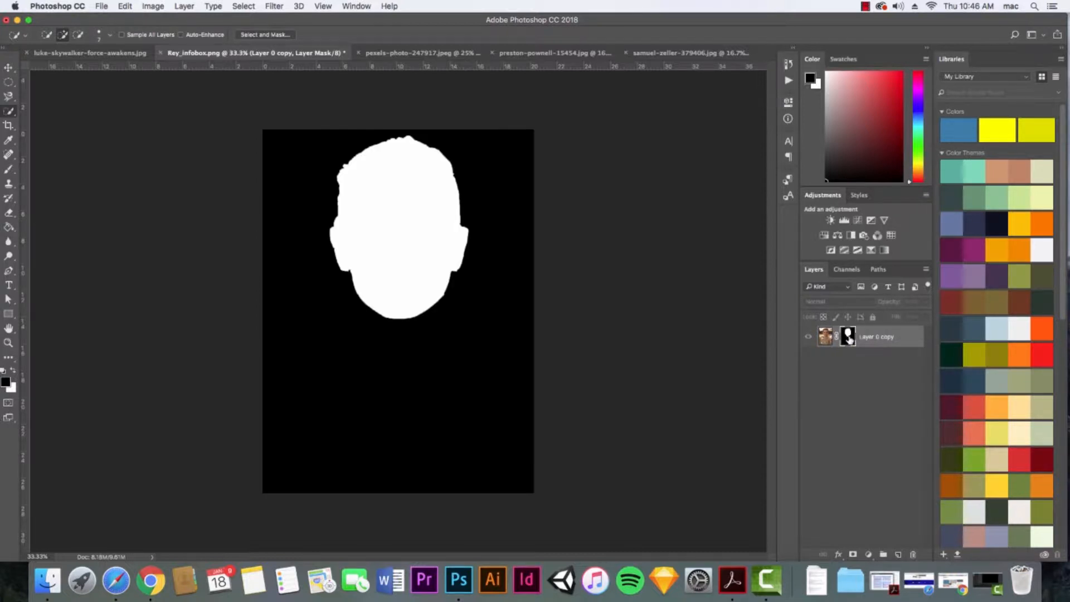
pyautogui.keyDown('alt'); pyautogui.click(848, 340); pyautogui.keyUp('alt')
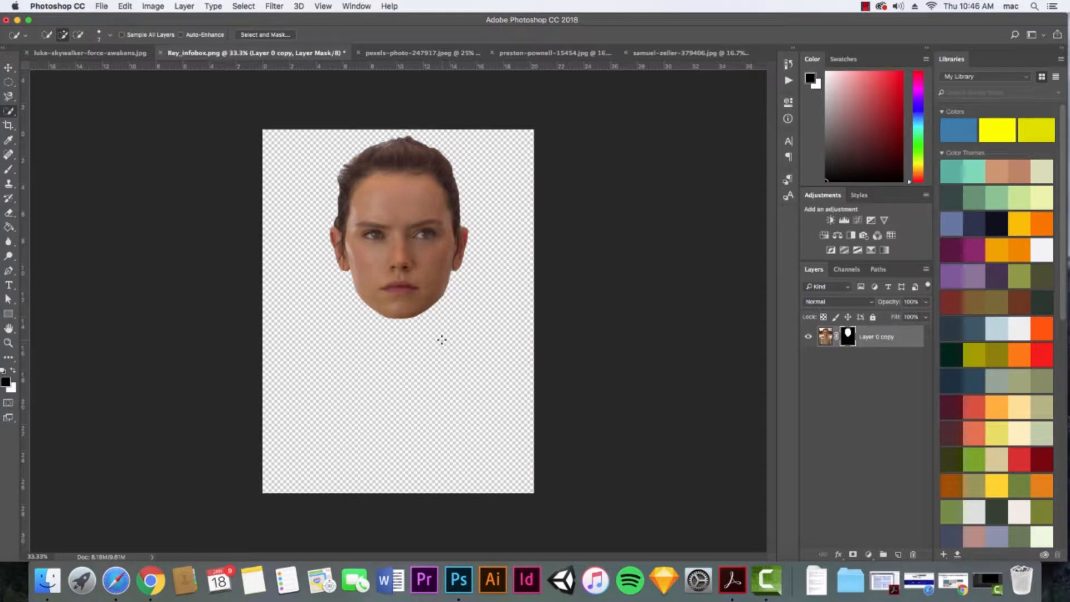
# - Try painting black across the face on the layer mask with a 150 px Brush, and undo the stroke
pyautogui.press('b')
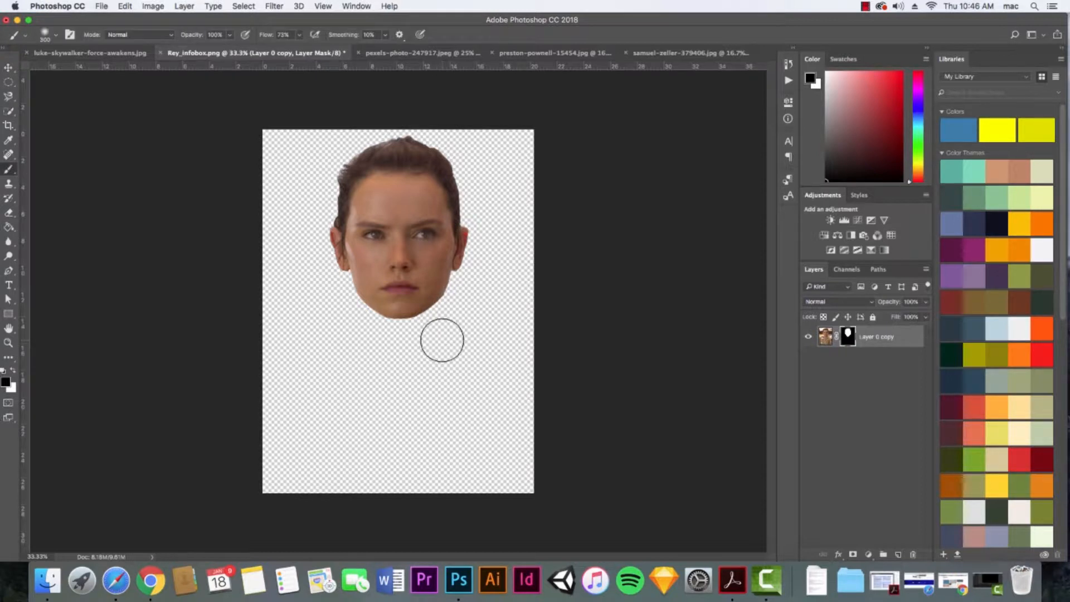
pyautogui.press('[')
pyautogui.press('[')
pyautogui.press('[')
pyautogui.press('[')
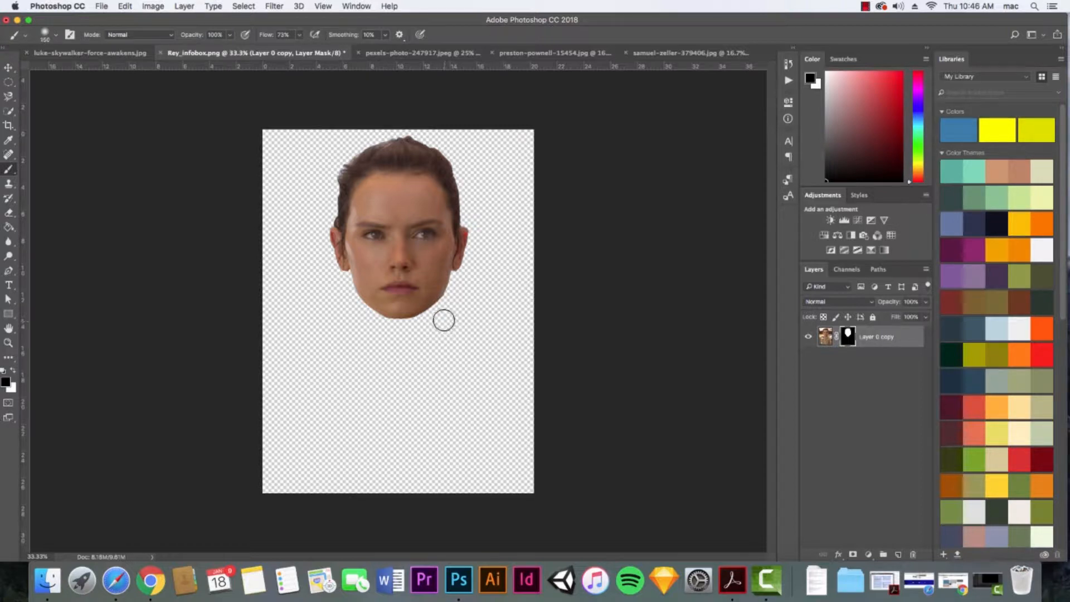
pyautogui.moveTo(431, 320)
pyautogui.mouseDown()
pyautogui.moveTo(389, 267)
pyautogui.moveTo(439, 318)
pyautogui.mouseUp()
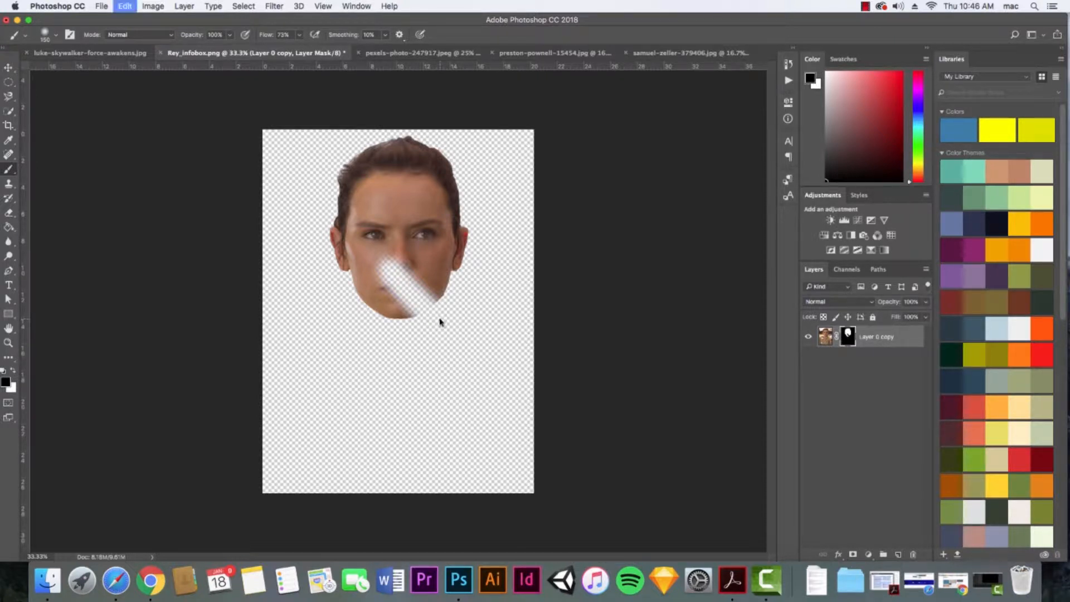
pyautogui.press('super+z')
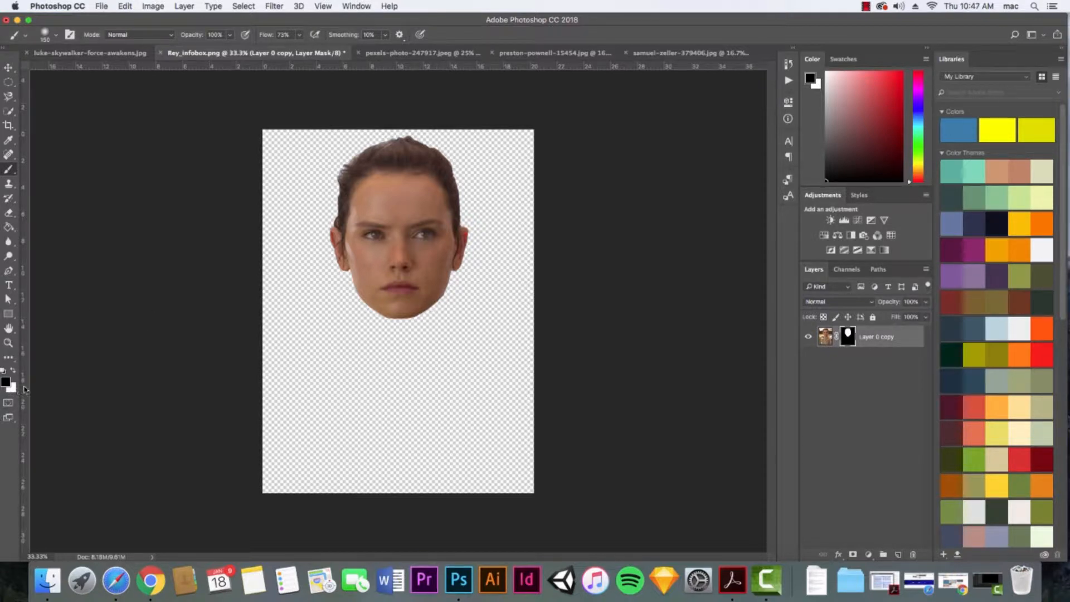
# - Try painting white on the layer mask beside the jaw and neck to reveal the hidden image, and undo the stroke
pyautogui.press('x')
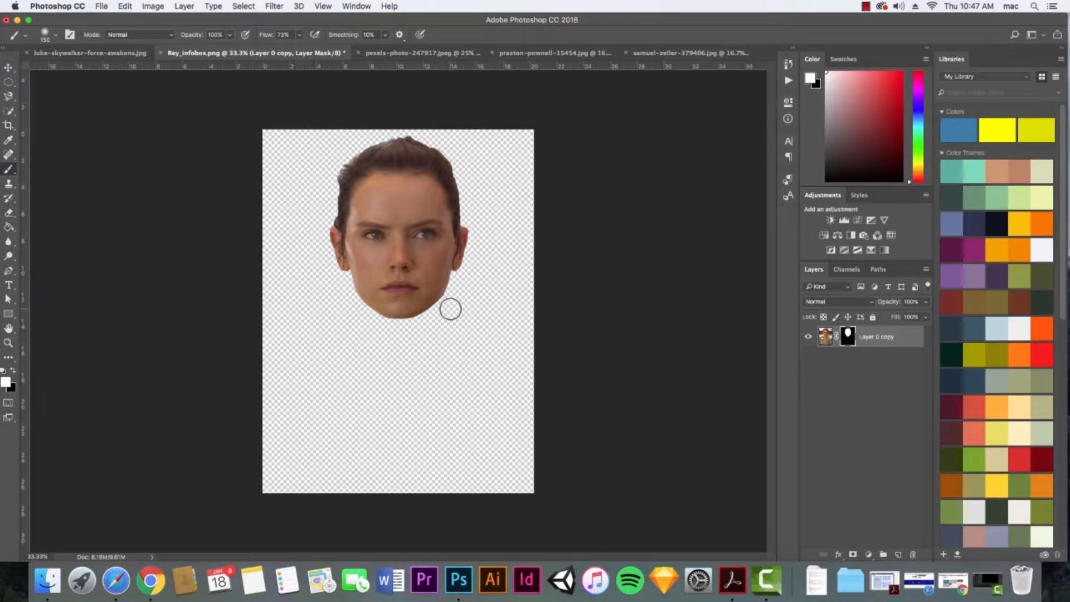
pyautogui.moveTo(449, 303)
pyautogui.mouseDown()
pyautogui.moveTo(422, 347)
pyautogui.moveTo(459, 276)
pyautogui.moveTo(415, 352)
pyautogui.moveTo(455, 281)
pyautogui.moveTo(423, 340)
pyautogui.moveTo(435, 343)
pyautogui.moveTo(474, 270)
pyautogui.moveTo(460, 329)
pyautogui.moveTo(475, 256)
pyautogui.mouseUp()
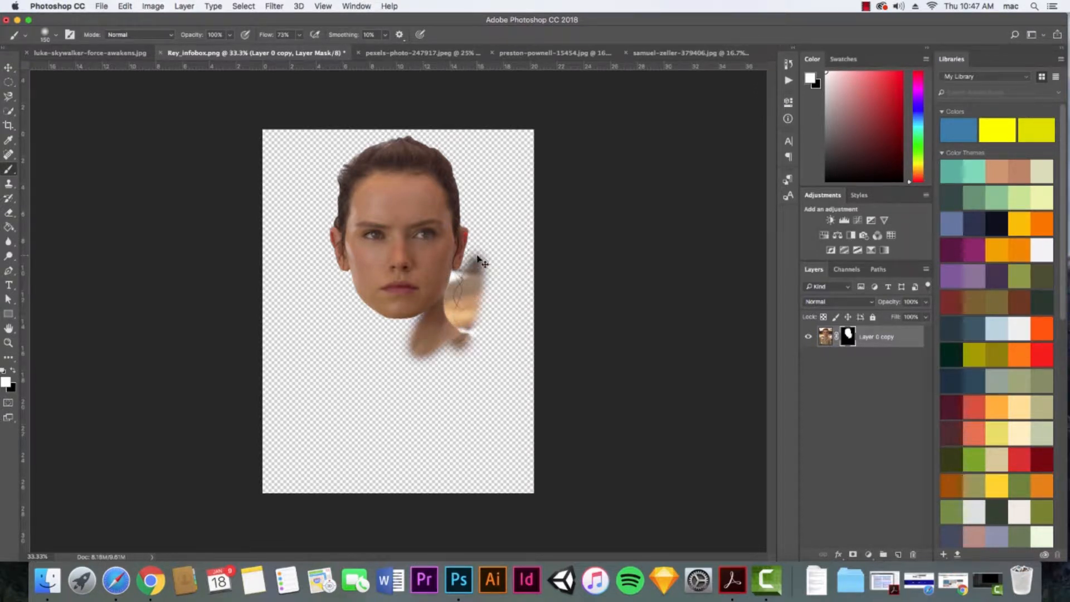
pyautogui.press('super+z')
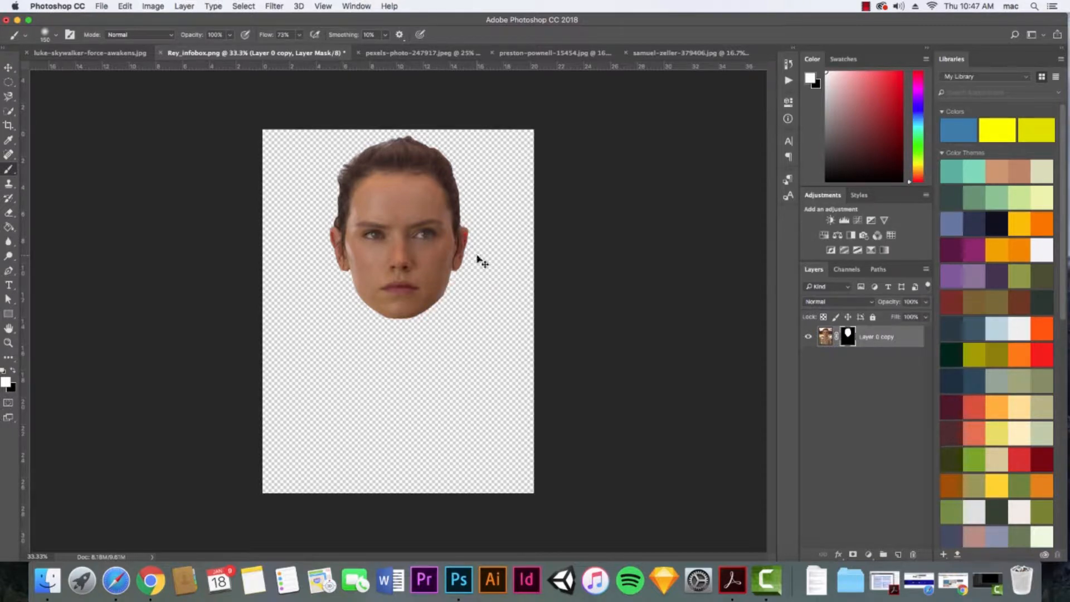
# - Paint black on the layer mask with a 20 px Brush along the lower edge of the earlobe on the image's right side
pyautogui.press('super+plus')
pyautogui.press('super+plus')
pyautogui.press('super+plus')
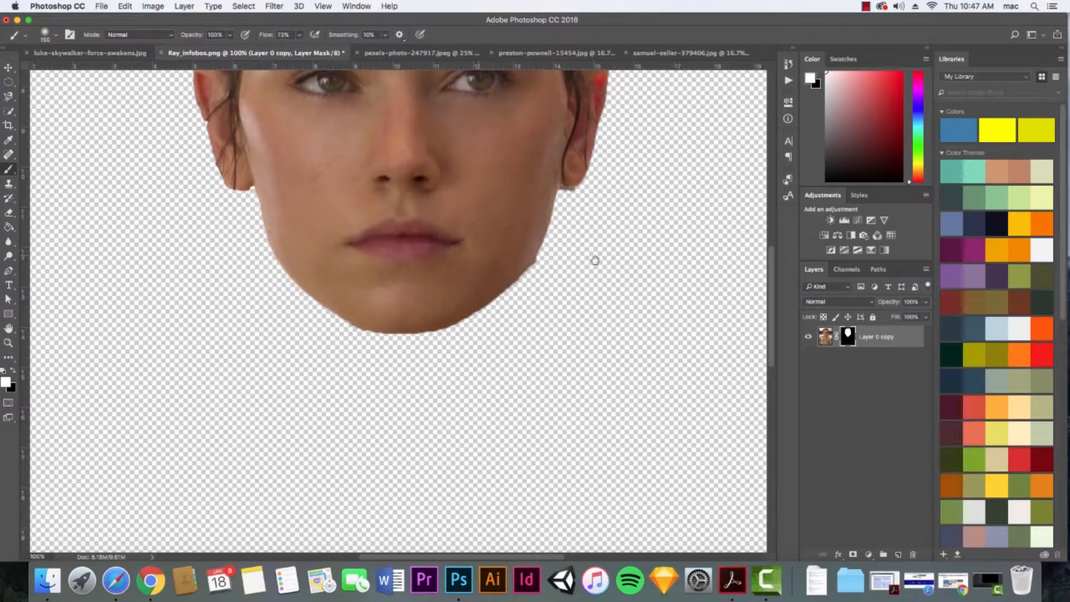
pyautogui.moveTo(592, 258)
pyautogui.mouseDown()
pyautogui.moveTo(578, 265)
pyautogui.moveTo(526, 412)
pyautogui.mouseUp()
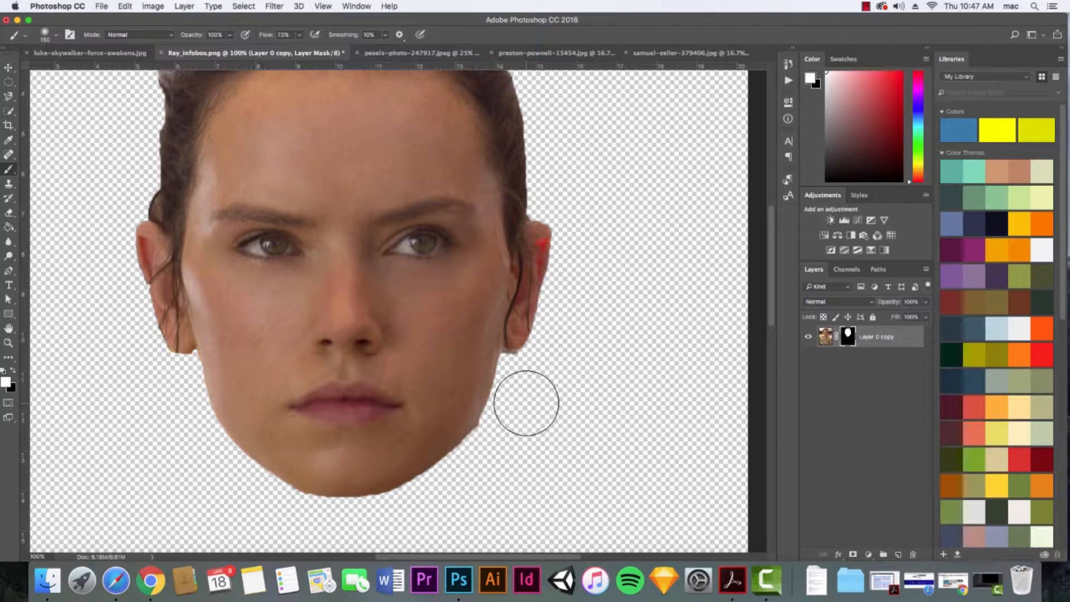
pyautogui.press('super+plus')
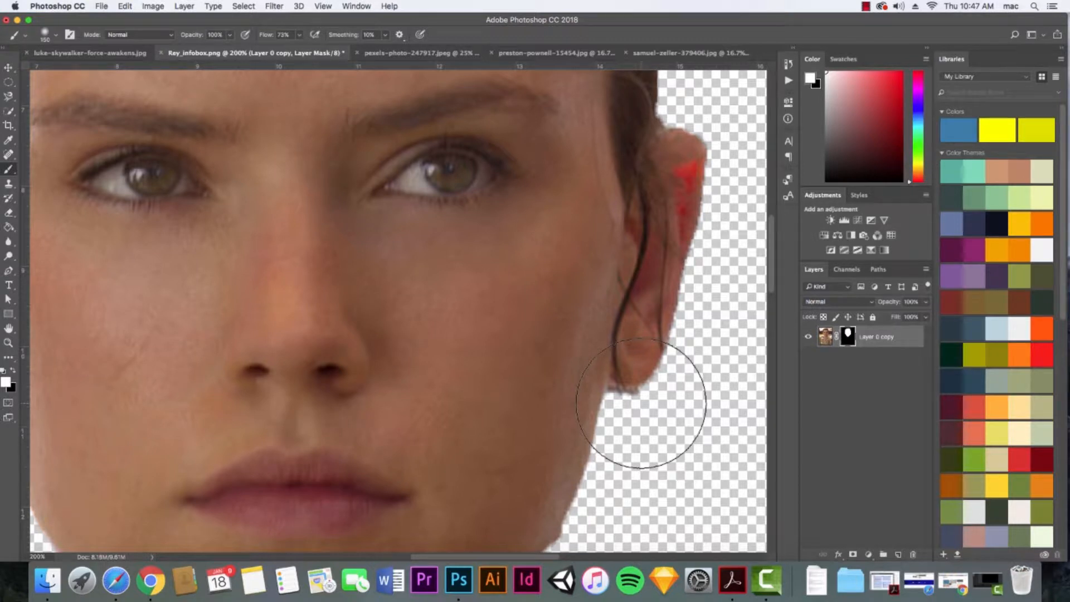
pyautogui.press('[')
pyautogui.press('[')
pyautogui.press('[')
pyautogui.press('[')
pyautogui.press('[')
pyautogui.press('[')
pyautogui.press('[')
pyautogui.press('[')
pyautogui.press('[')
pyautogui.press('[')
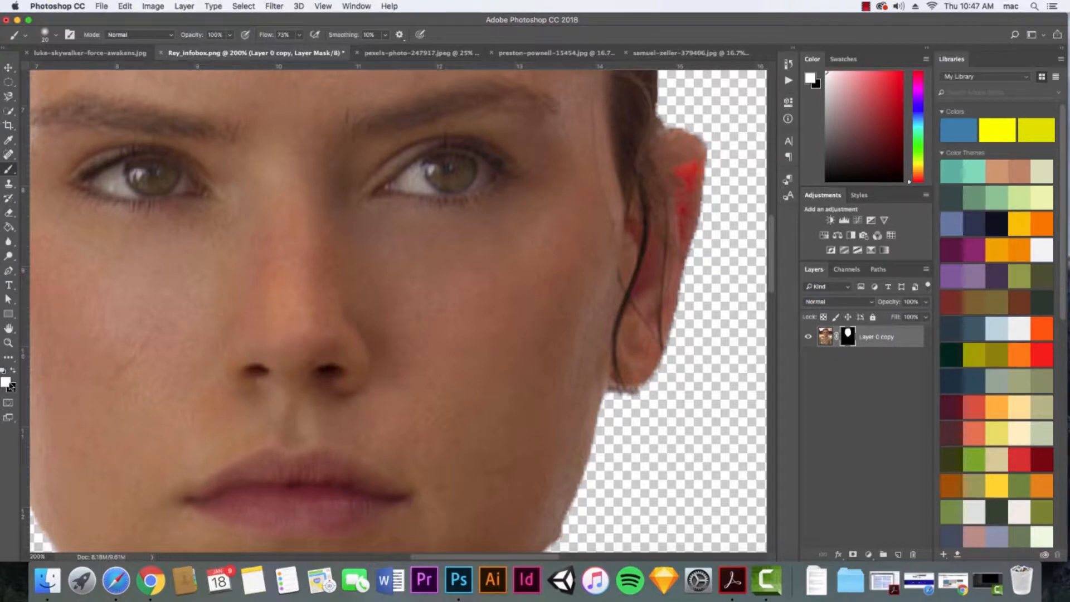
pyautogui.press('x')
pyautogui.moveTo(624, 400)
pyautogui.mouseDown()
pyautogui.moveTo(610, 394)
pyautogui.moveTo(650, 382)
pyautogui.mouseUp()
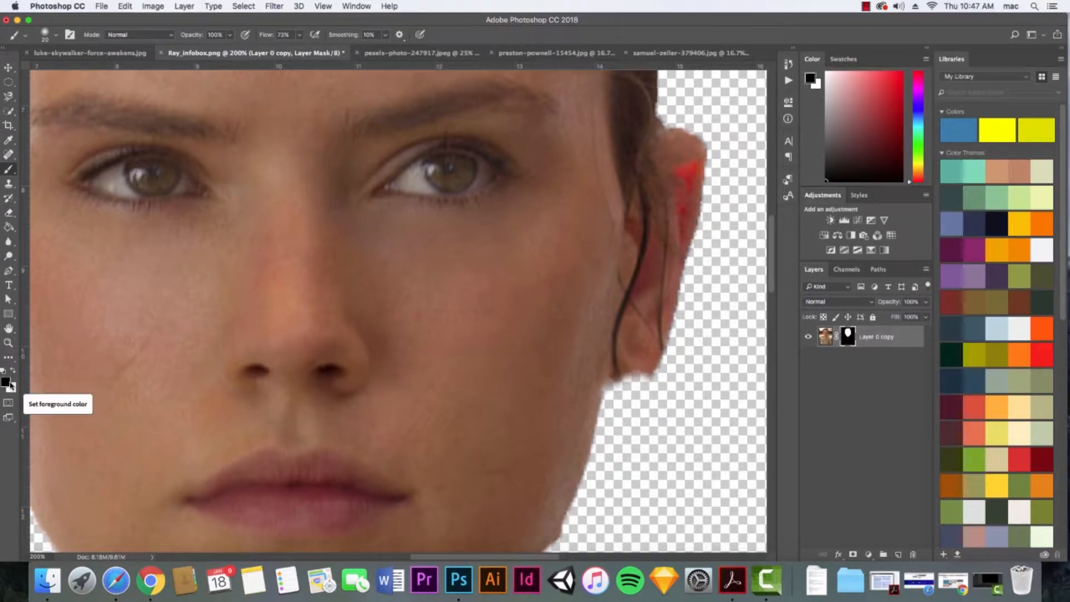
# - Paint white on the layer mask along the same earlobe to restore its lower edge
pyautogui.press('x')
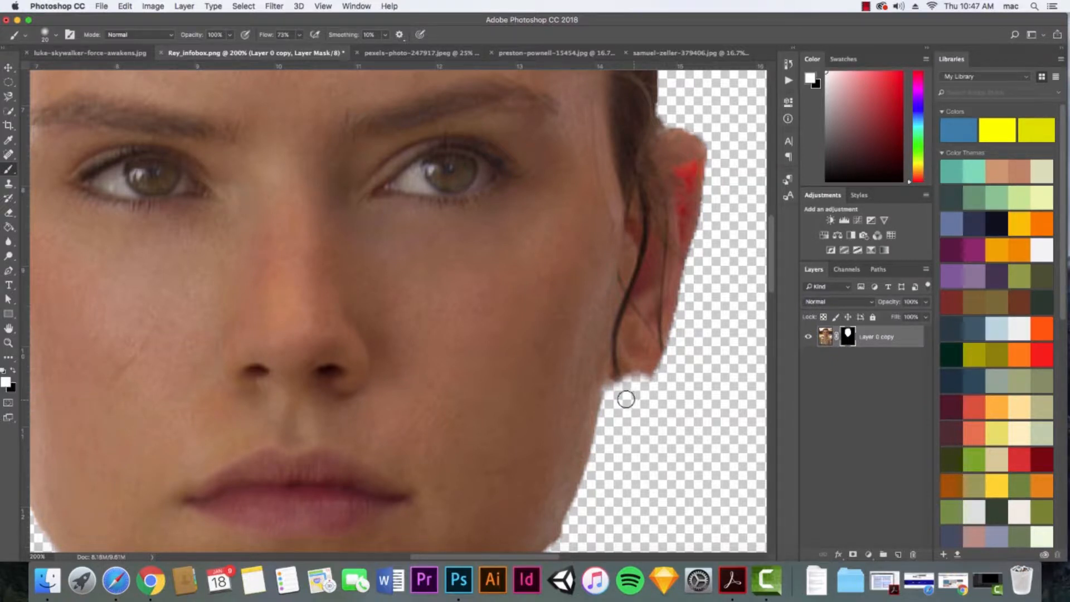
pyautogui.moveTo(625, 399)
pyautogui.mouseDown()
pyautogui.moveTo(613, 392)
pyautogui.moveTo(643, 377)
pyautogui.moveTo(617, 386)
pyautogui.moveTo(626, 379)
pyautogui.mouseUp()
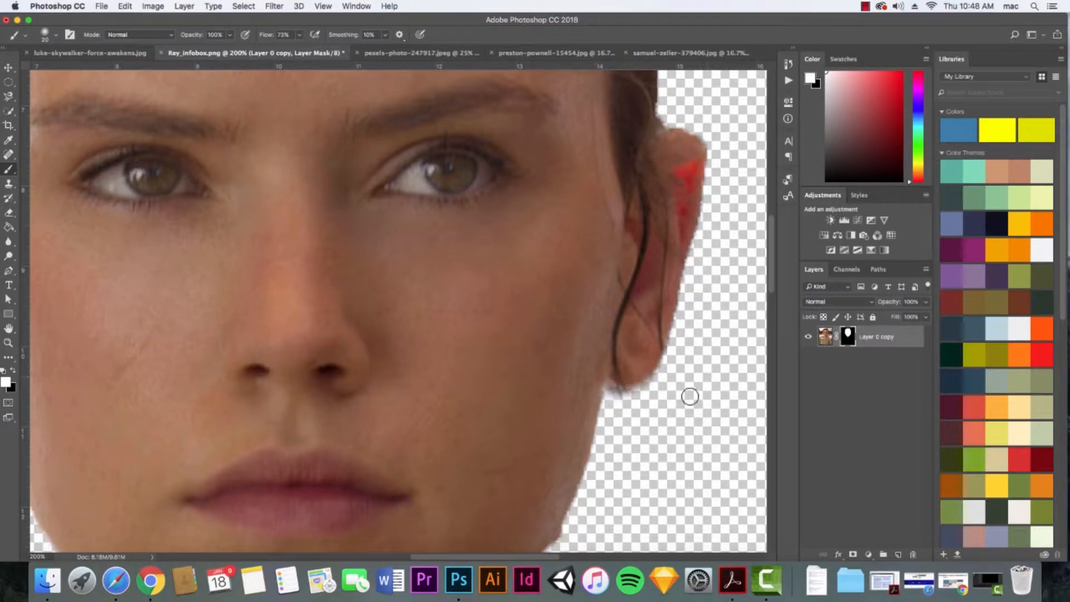
pyautogui.press('super+0')
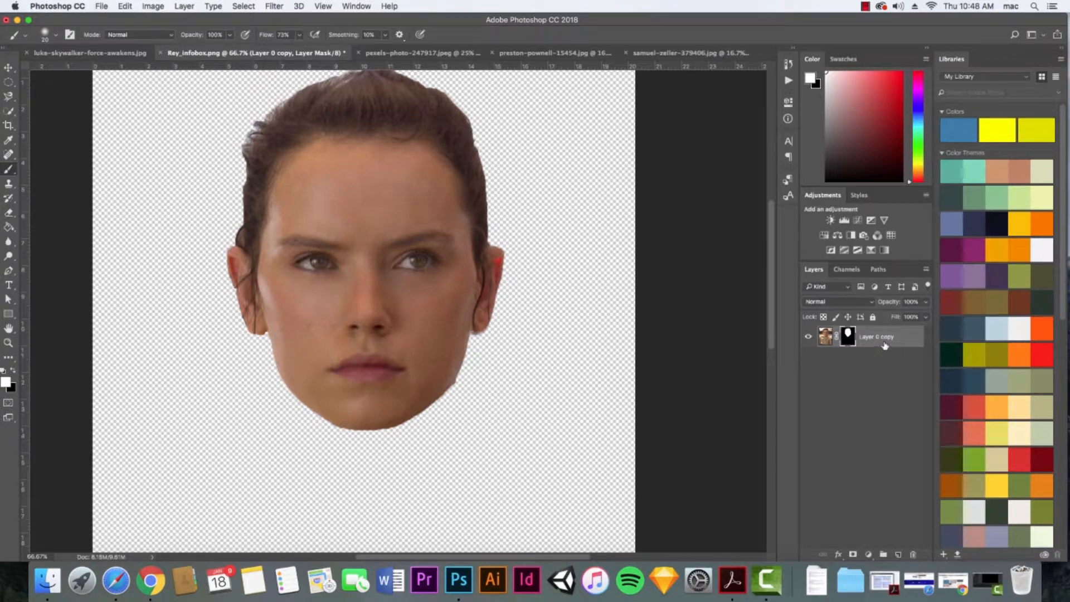
pyautogui.press('super+2')
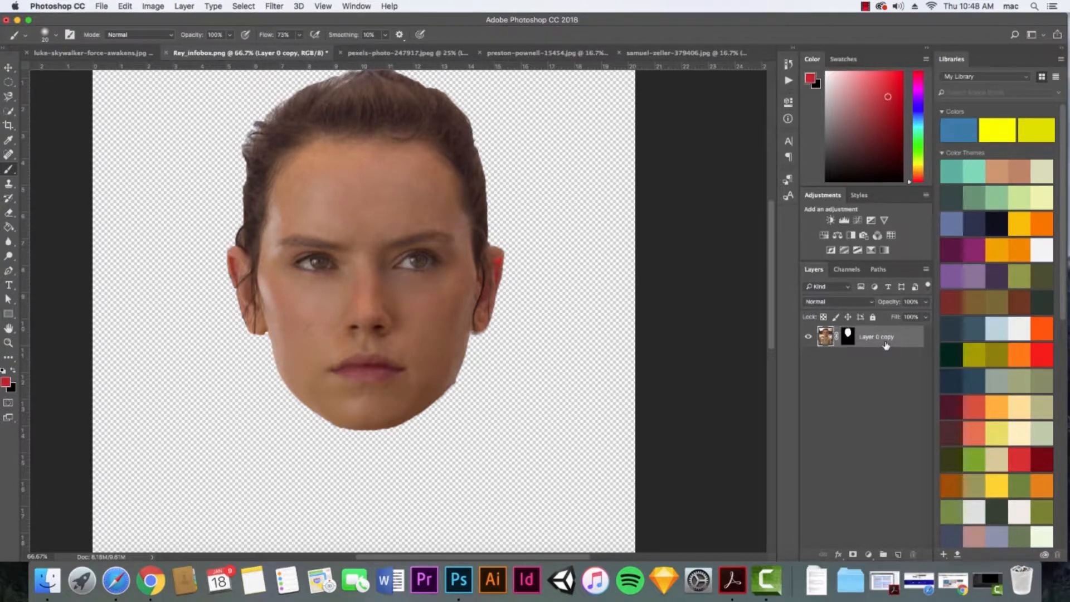
pyautogui.doubleClick(848, 336)
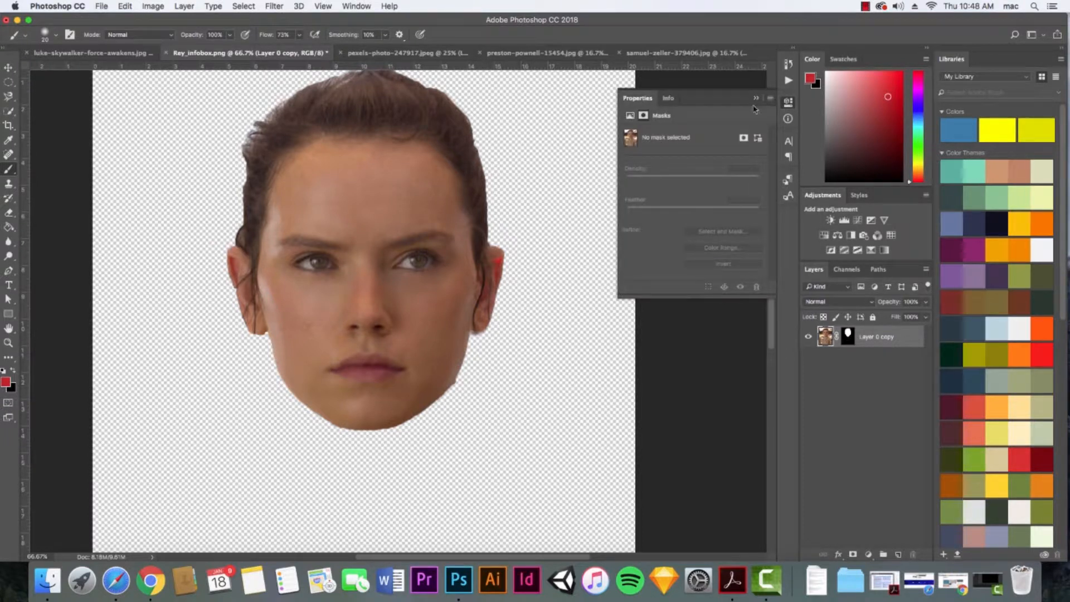
pyautogui.click(753, 98)
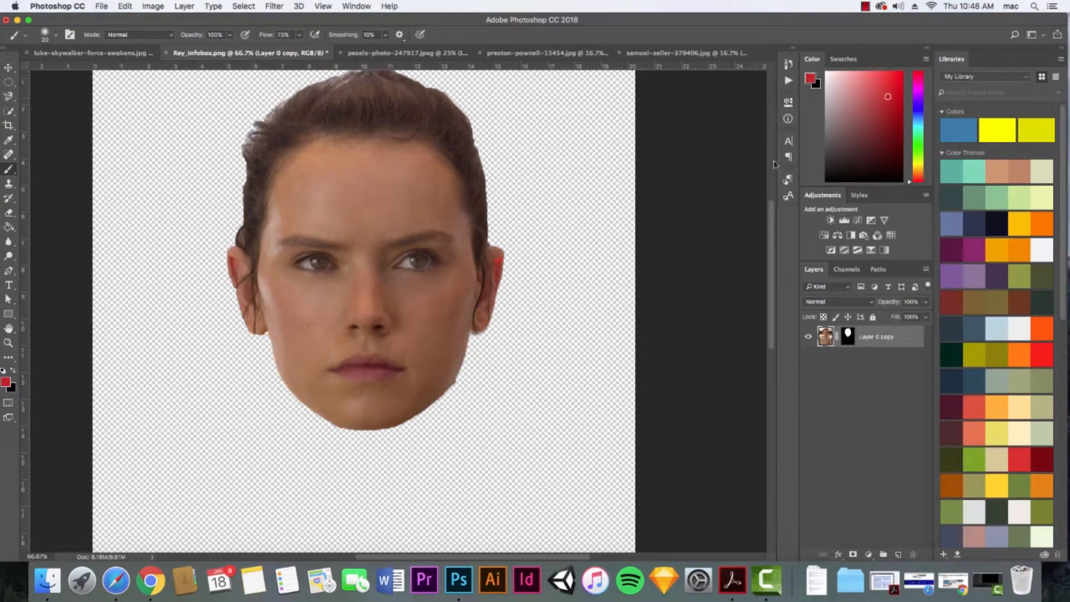
# - Open the head's layer mask in the Select and Mask workspace
pyautogui.click(848, 336)
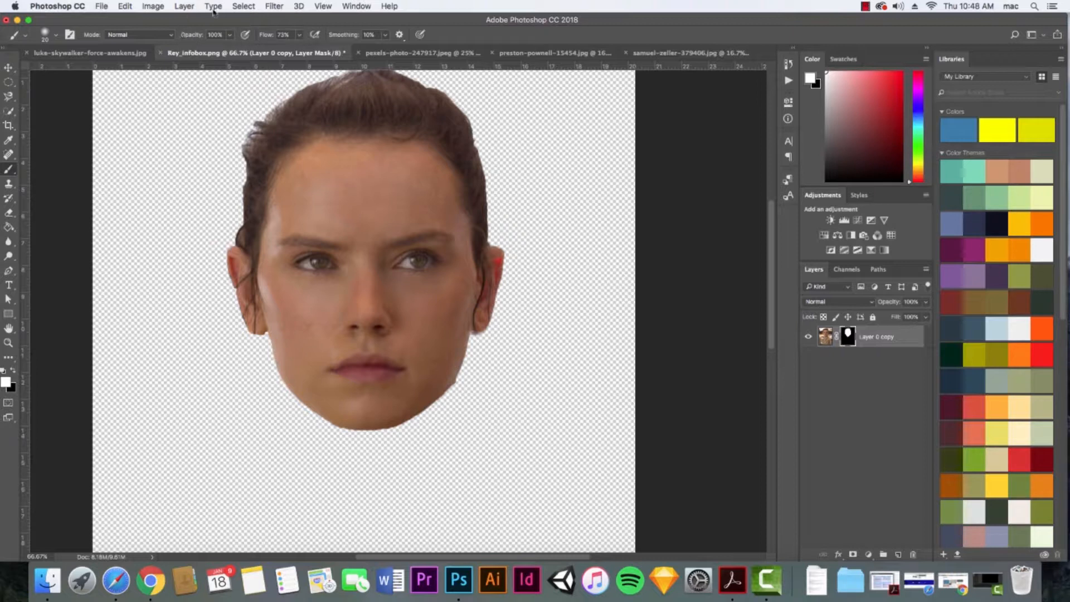
pyautogui.click(184, 6)
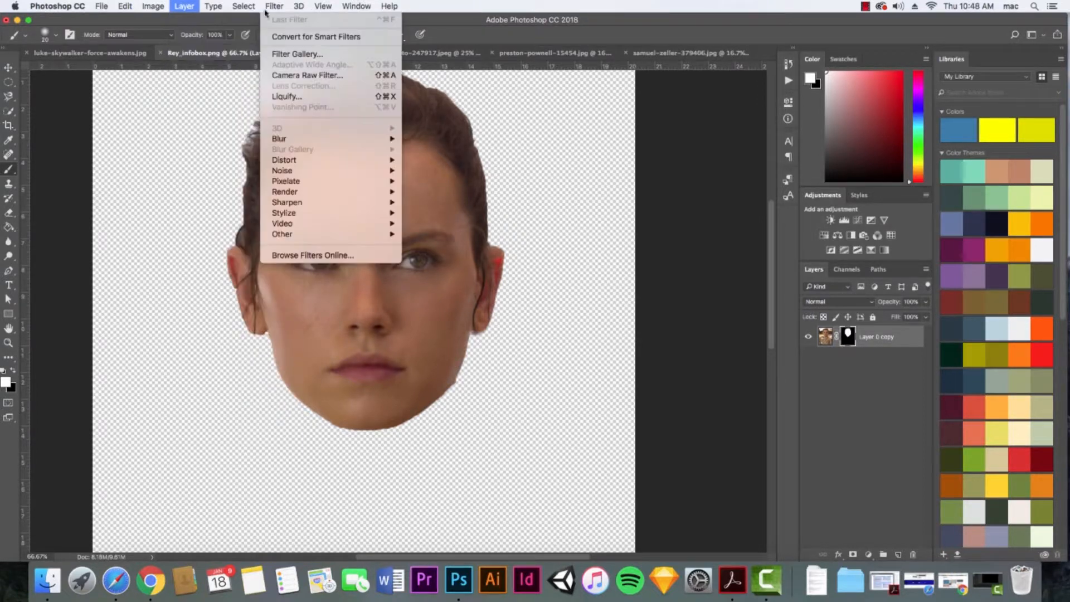
pyautogui.moveTo(249, 7)
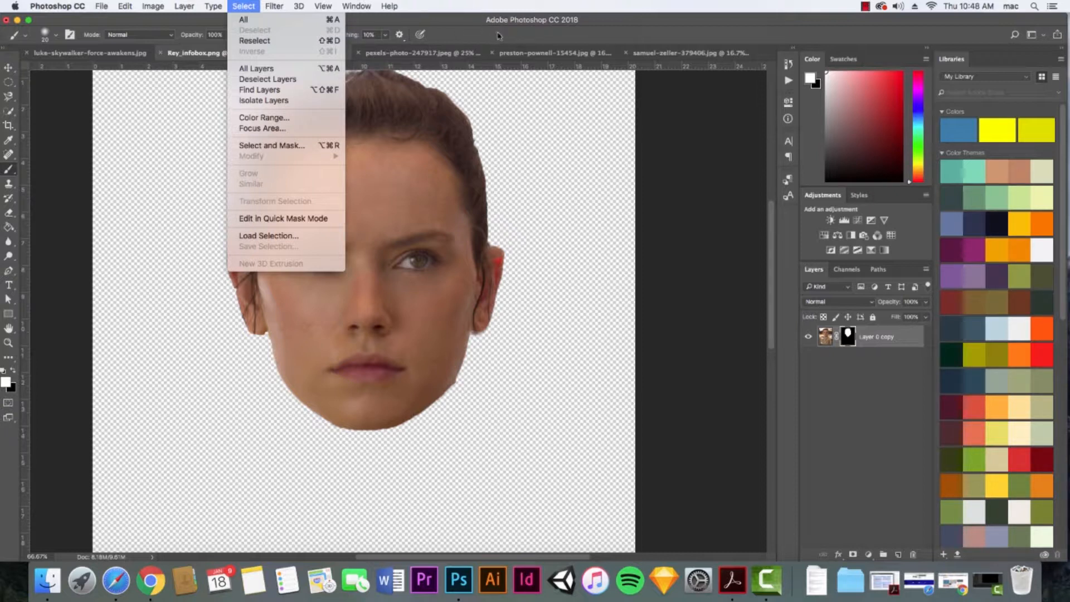
pyautogui.click(279, 146)
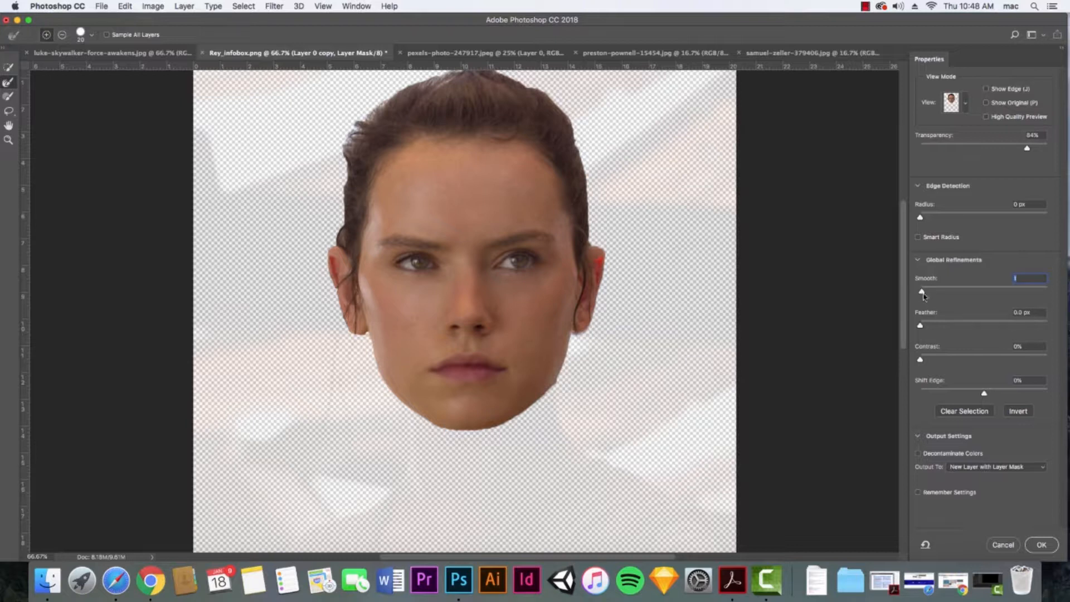
# - Refine the mask with Smooth 21, Feather 6.4 px, Contrast 22% and Radius 0 px, and output it to a new layer with layer mask
pyautogui.moveTo(923, 295); pyautogui.dragTo(947, 296)
pyautogui.moveTo(922, 327); pyautogui.dragTo(959, 327)
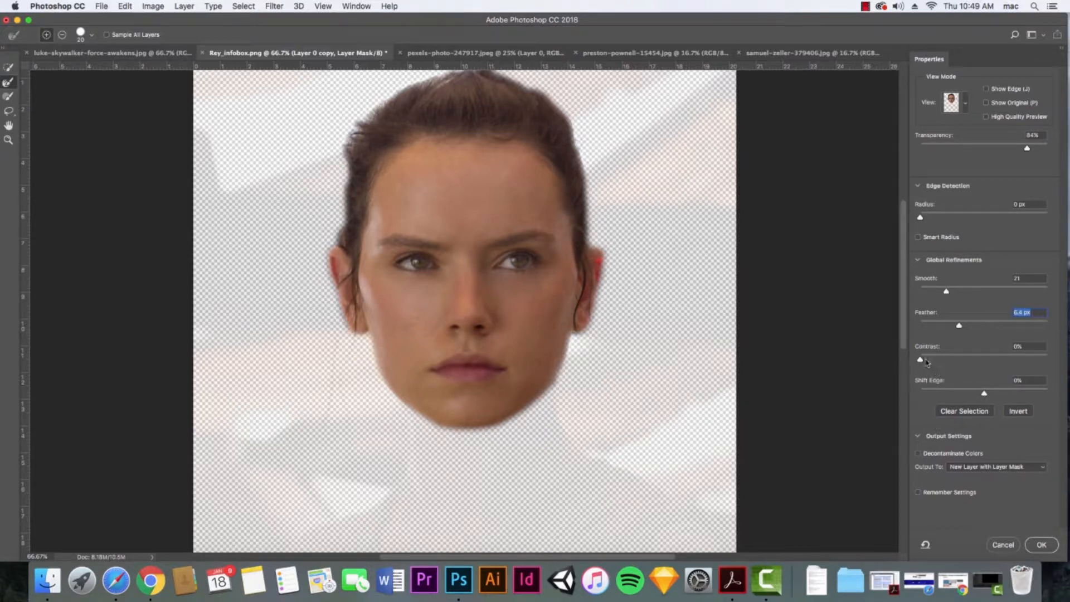
pyautogui.moveTo(919, 361); pyautogui.dragTo(948, 359)
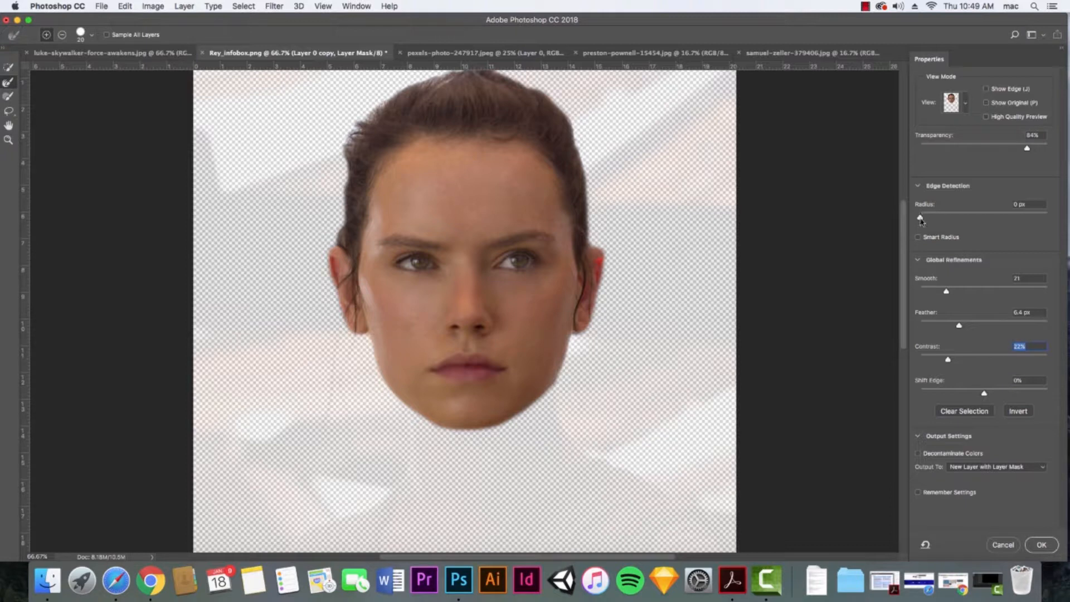
pyautogui.moveTo(920, 220); pyautogui.dragTo(938, 222)
pyautogui.moveTo(939, 221); pyautogui.dragTo(914, 222)
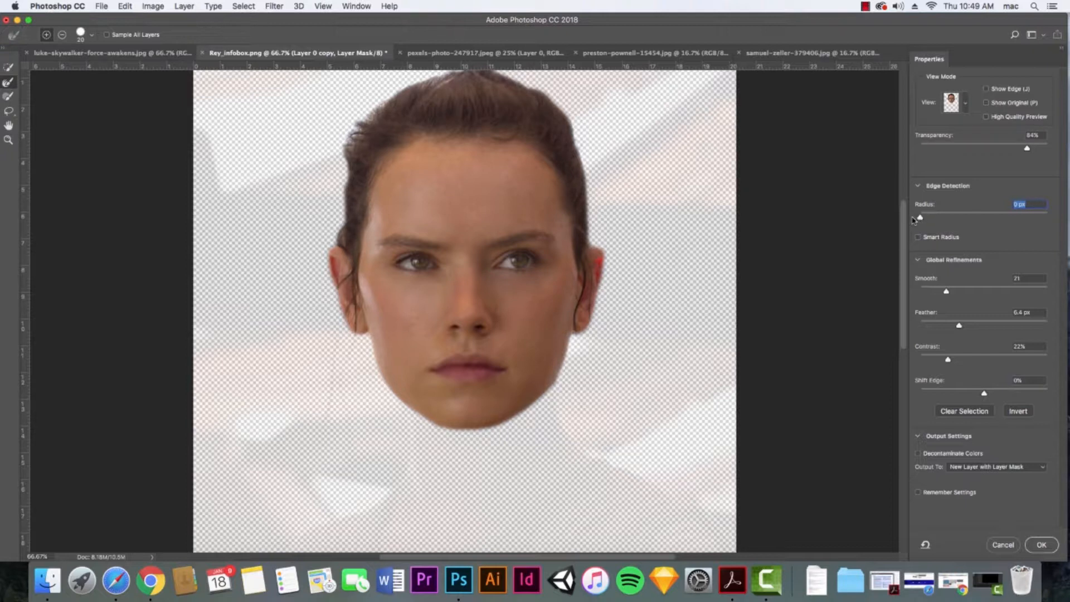
pyautogui.click(1046, 547)
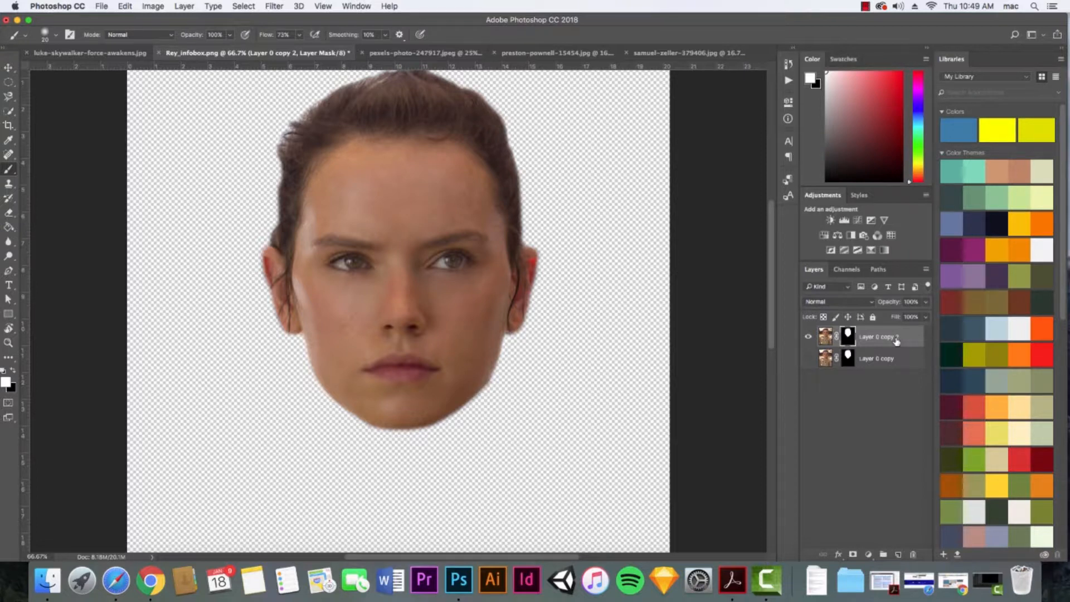
# - Copy the refined head layer into luke-skywalker-force-awakens.jpg and scale it to about 27% over the man's head
pyautogui.moveTo(896, 341); pyautogui.dragTo(100, 53)
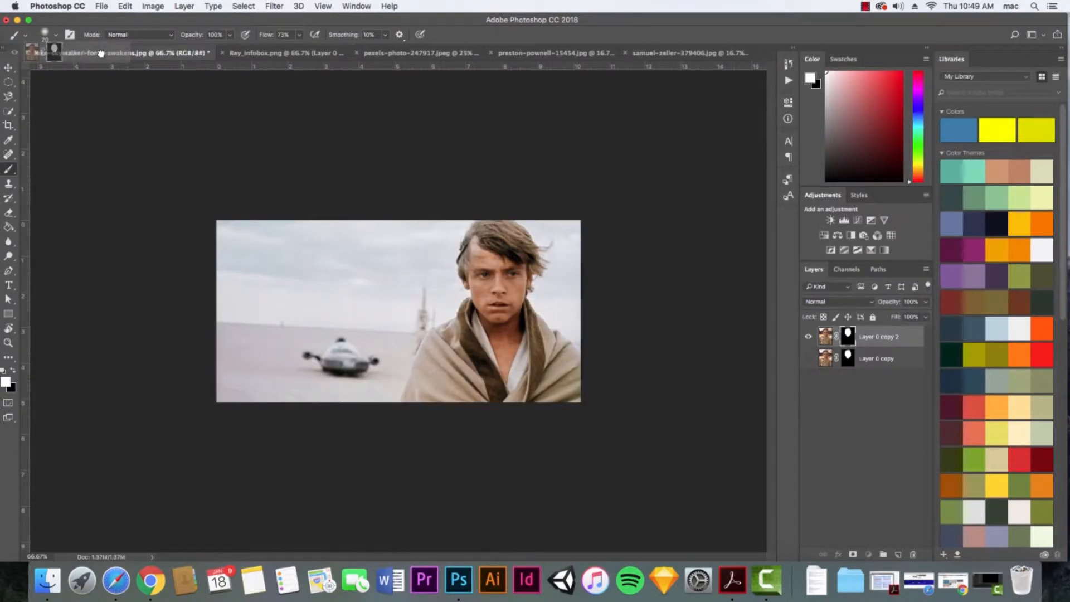
pyautogui.moveTo(101, 53); pyautogui.dragTo(459, 318)
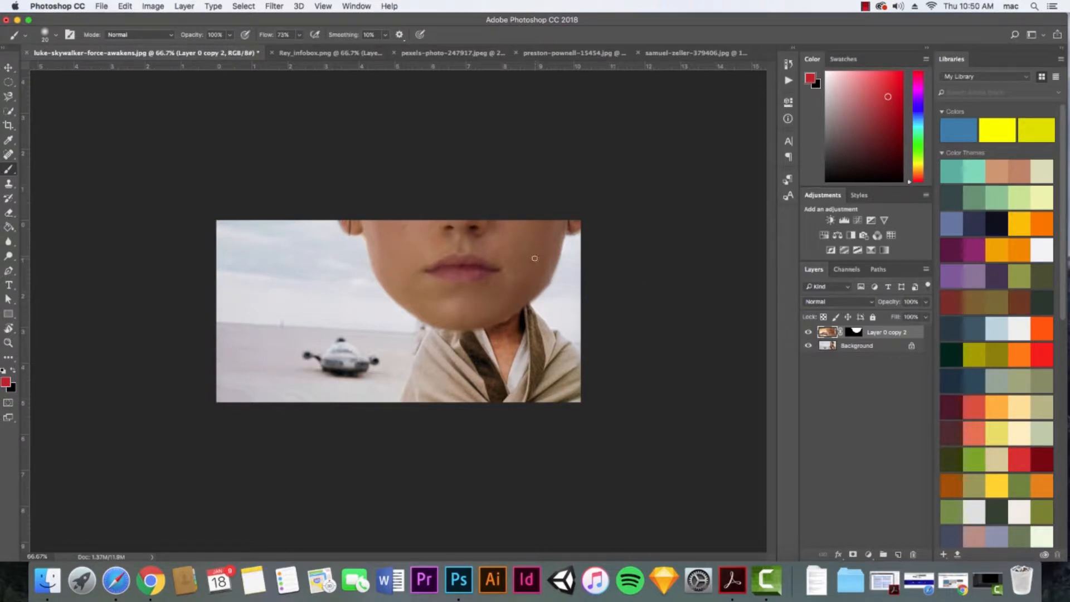
pyautogui.press('super+minus')
pyautogui.press('super+minus')
pyautogui.press('super+minus')
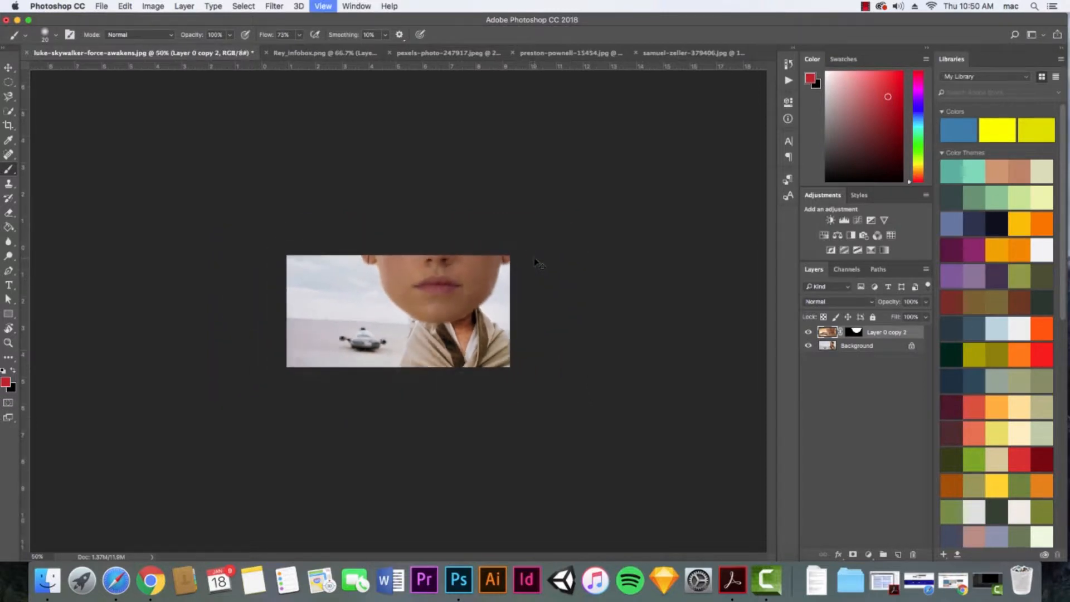
pyautogui.press('super+t')
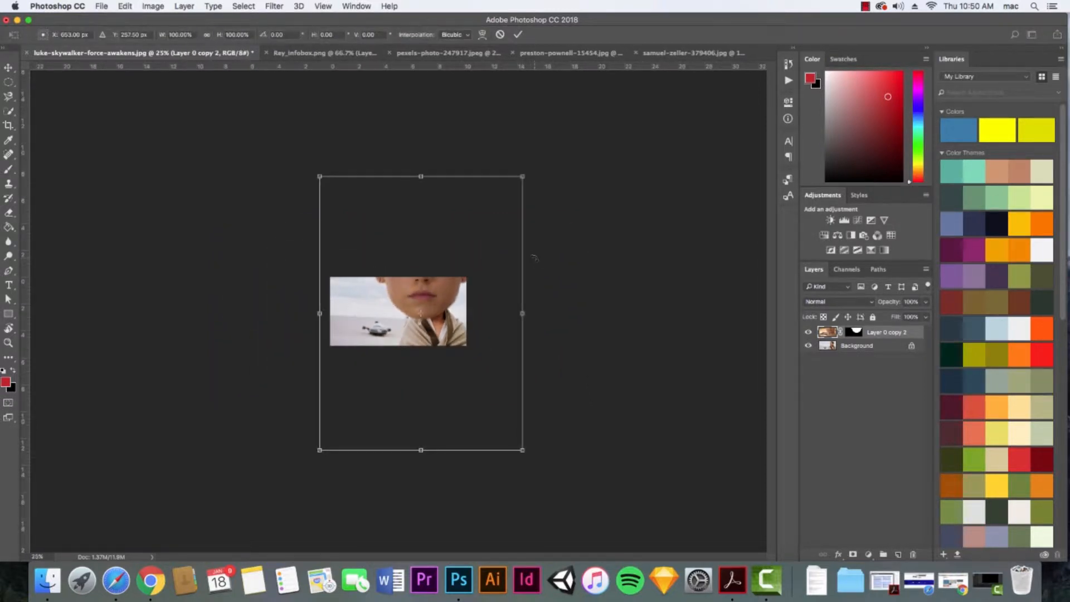
pyautogui.moveTo(523, 176); pyautogui.dragTo(440, 308)
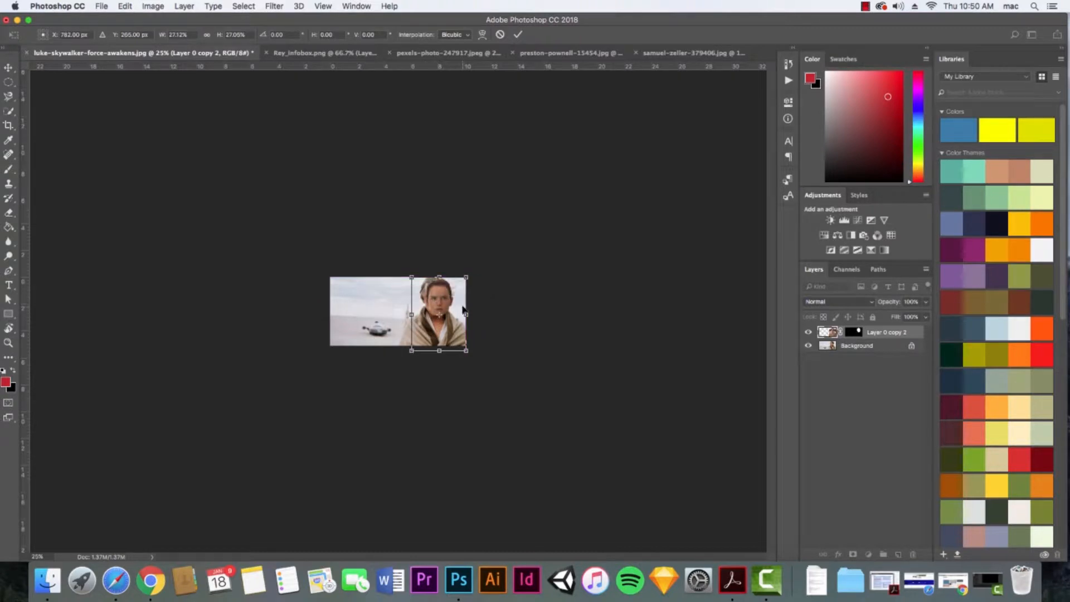
pyautogui.press('Return')
pyautogui.press('b')
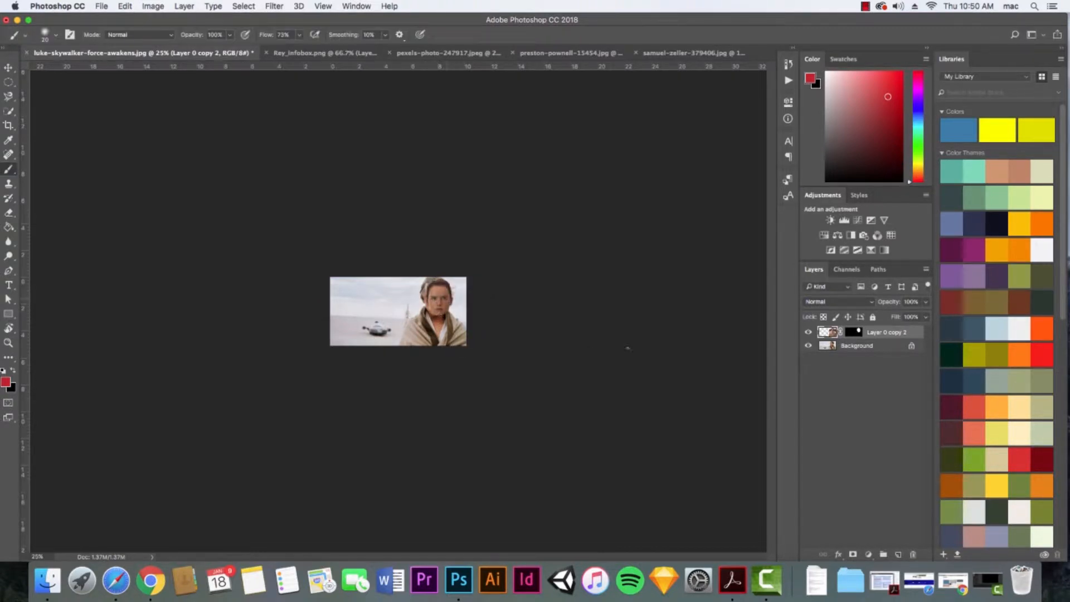
# - Move the woman's head layer to the left so that it lines up with the man's face and neck
pyautogui.press('super+equal')
pyautogui.press('super+equal')
pyautogui.press('super+equal')
pyautogui.press('super+equal')
pyautogui.press('super+equal')
pyautogui.press('super+equal')
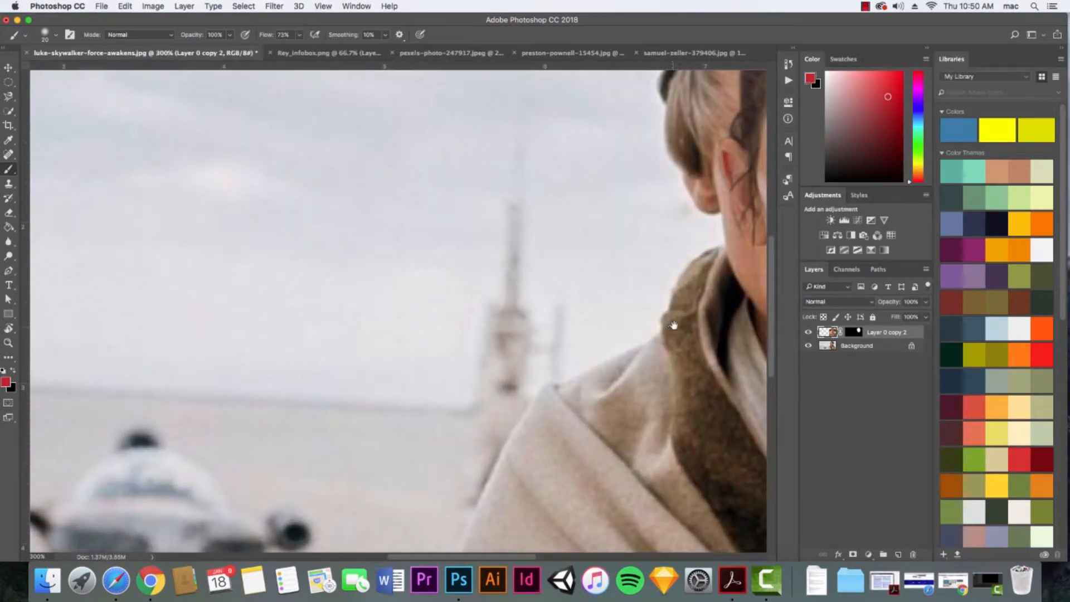
pyautogui.moveTo(674, 325); pyautogui.dragTo(232, 487)
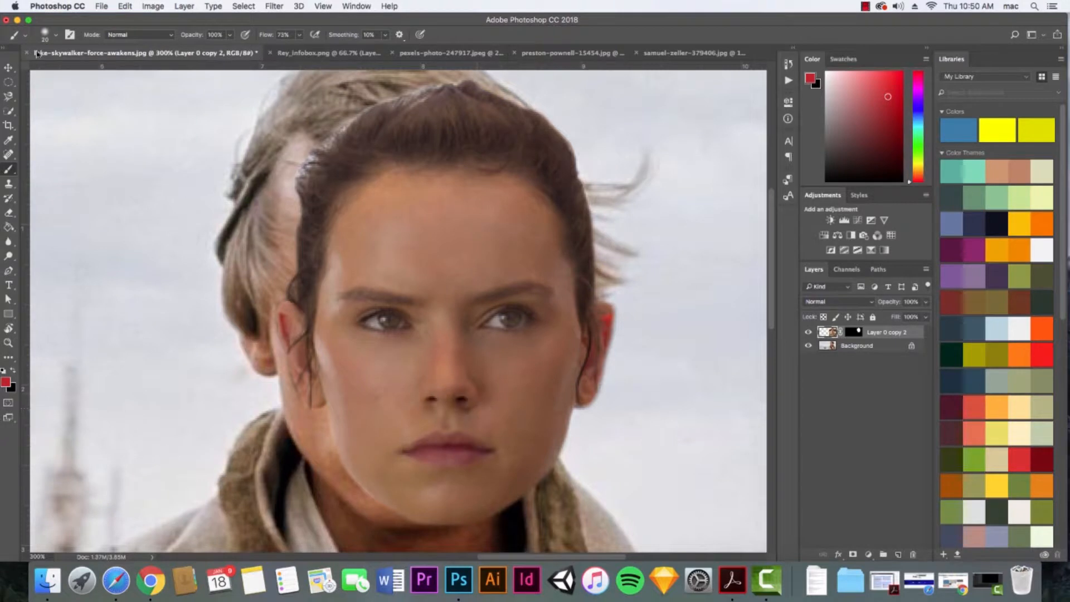
pyautogui.click(9, 68)
pyautogui.moveTo(440, 306); pyautogui.dragTo(413, 304)
# - Scale the head layer up to about 104.5% and reposition it so the chin and jaw cover the man's face
pyautogui.press('super+t')
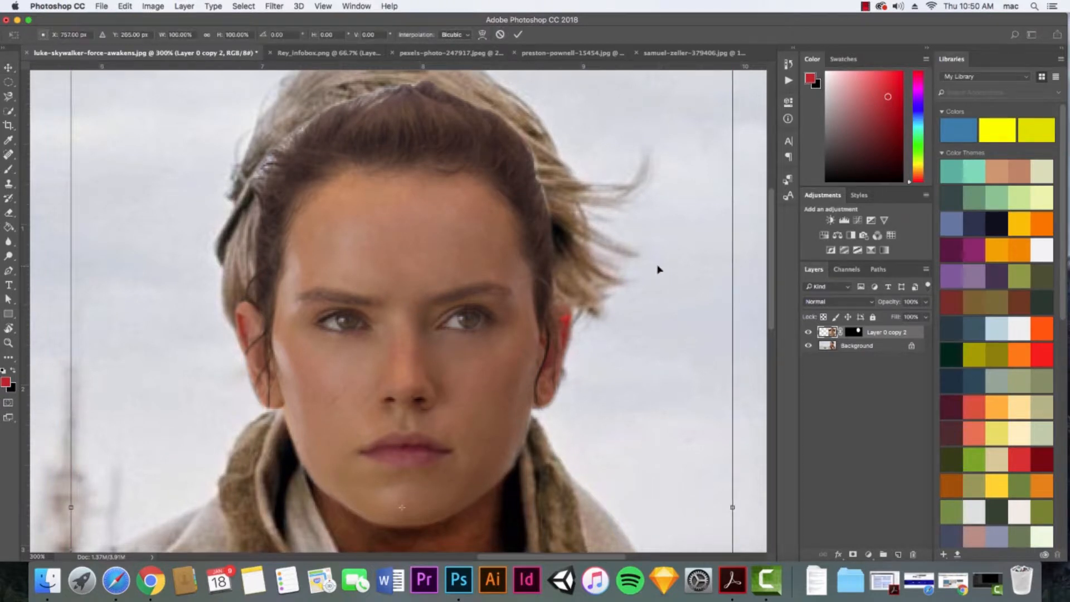
pyautogui.scroll(3, 680, 264)
pyautogui.moveTo(733, 173); pyautogui.dragTo(752, 146)
pyautogui.scroll(-2, 576, 344)
pyautogui.moveTo(452, 360); pyautogui.dragTo(446, 357)
pyautogui.scroll(-1, 449, 344)
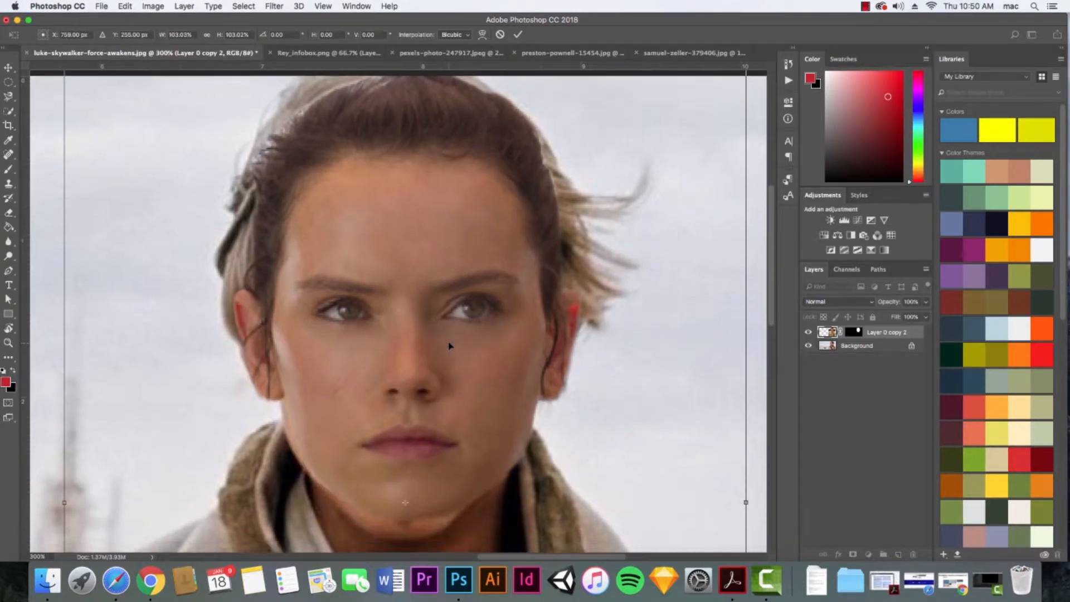
pyautogui.scroll(2, 448, 343)
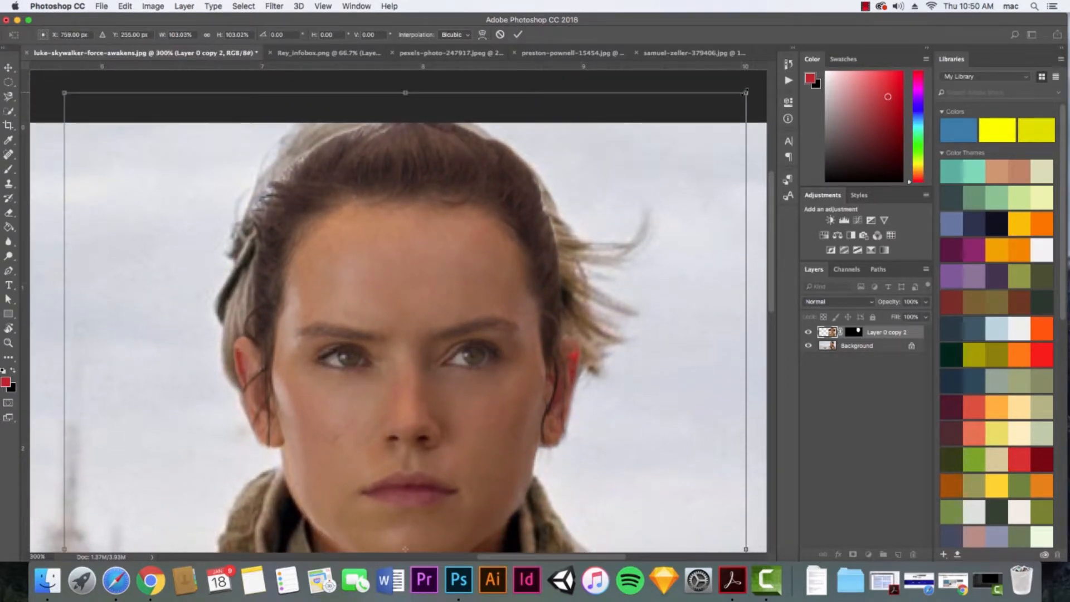
pyautogui.moveTo(746, 92); pyautogui.dragTo(756, 78)
pyautogui.scroll(-3, 443, 369)
pyautogui.moveTo(427, 333); pyautogui.dragTo(425, 349)
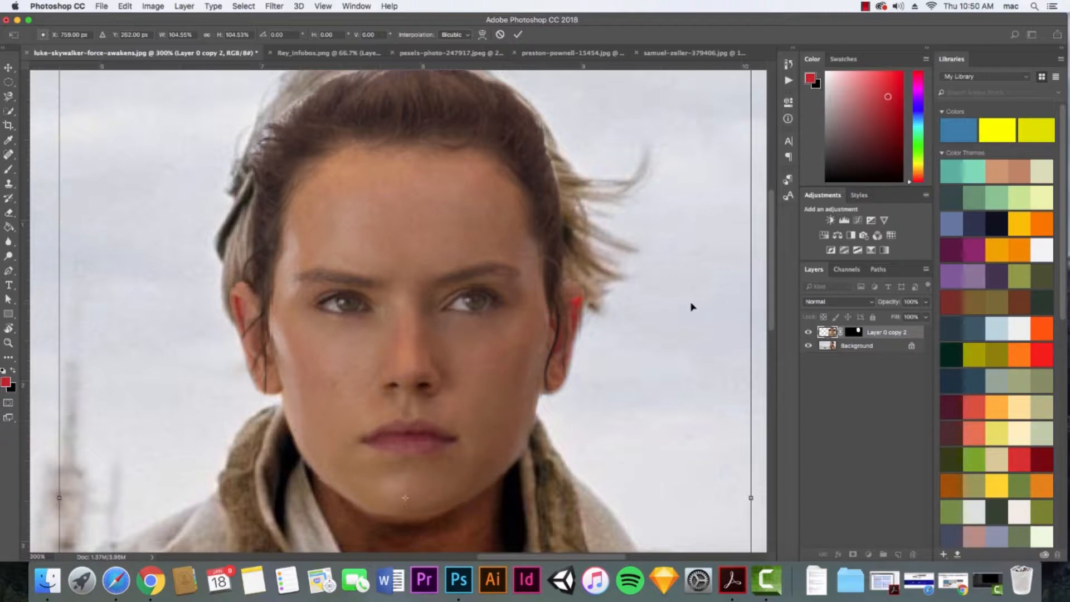
pyautogui.press('Return')
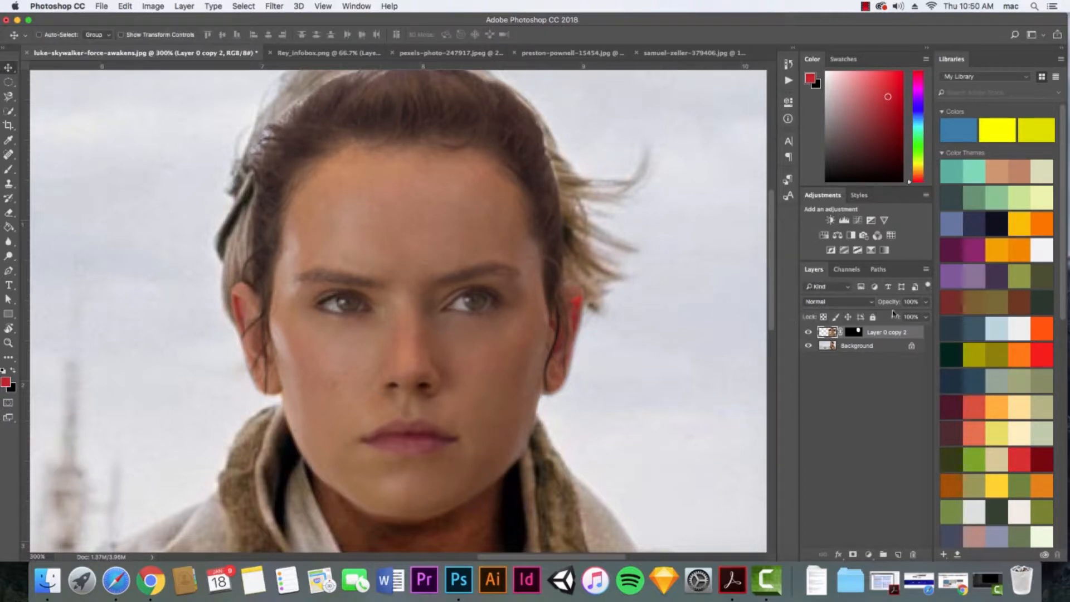
# - Lower the head layer's opacity to about 27% to compare it with the face beneath, and restore it to 100%
pyautogui.moveTo(927, 306); pyautogui.dragTo(892, 319)
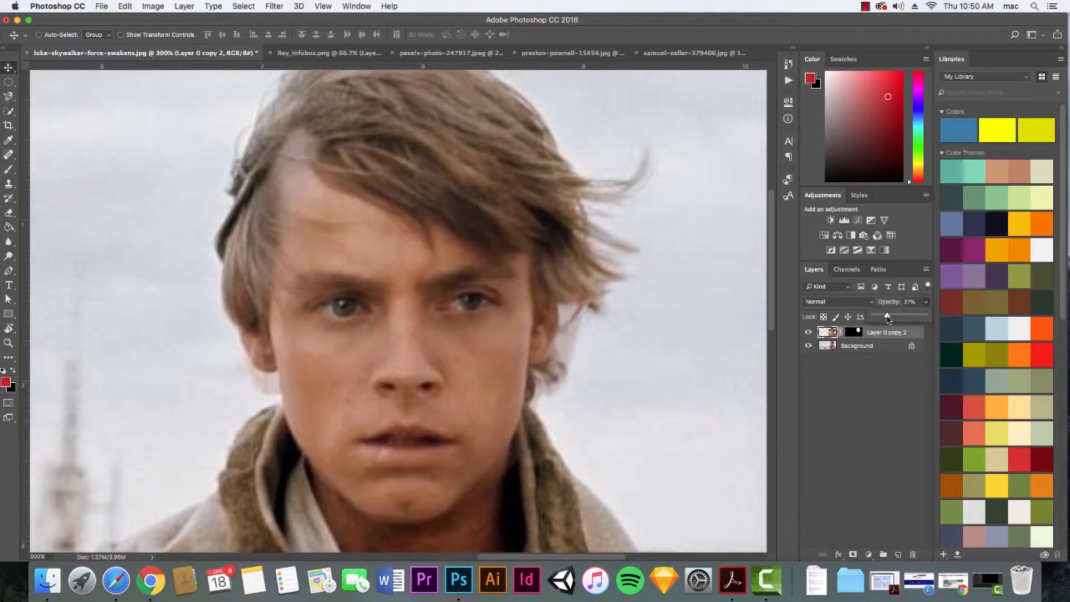
pyautogui.moveTo(893, 318); pyautogui.dragTo(932, 321)
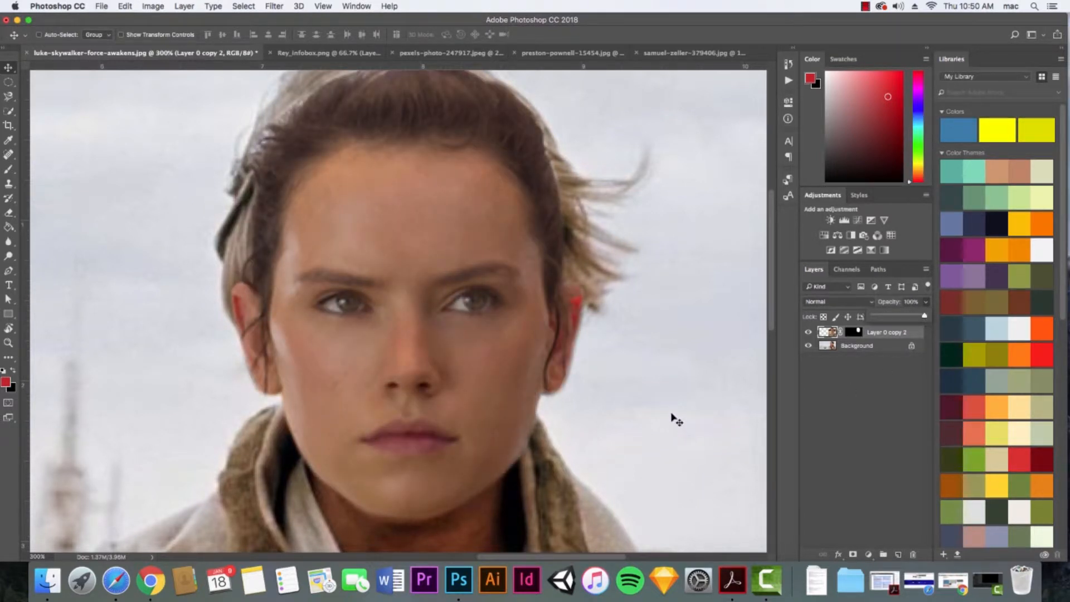
# - Paint black on the head's layer mask with a 50 px Brush over the image's right half of the face and hair to reveal the man
pyautogui.click(856, 333)
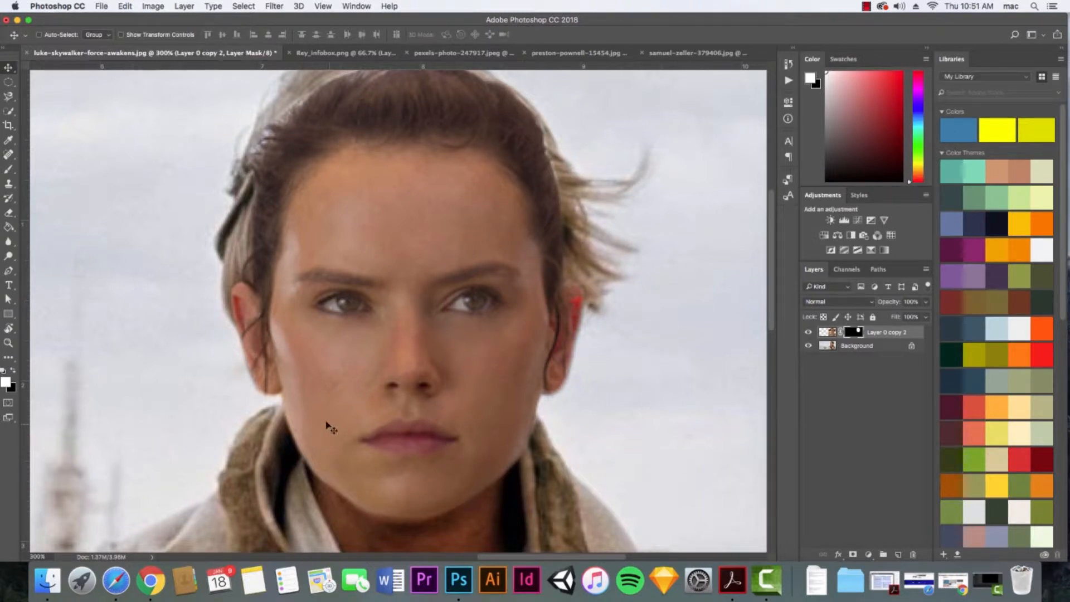
pyautogui.press('x')
pyautogui.press('b')
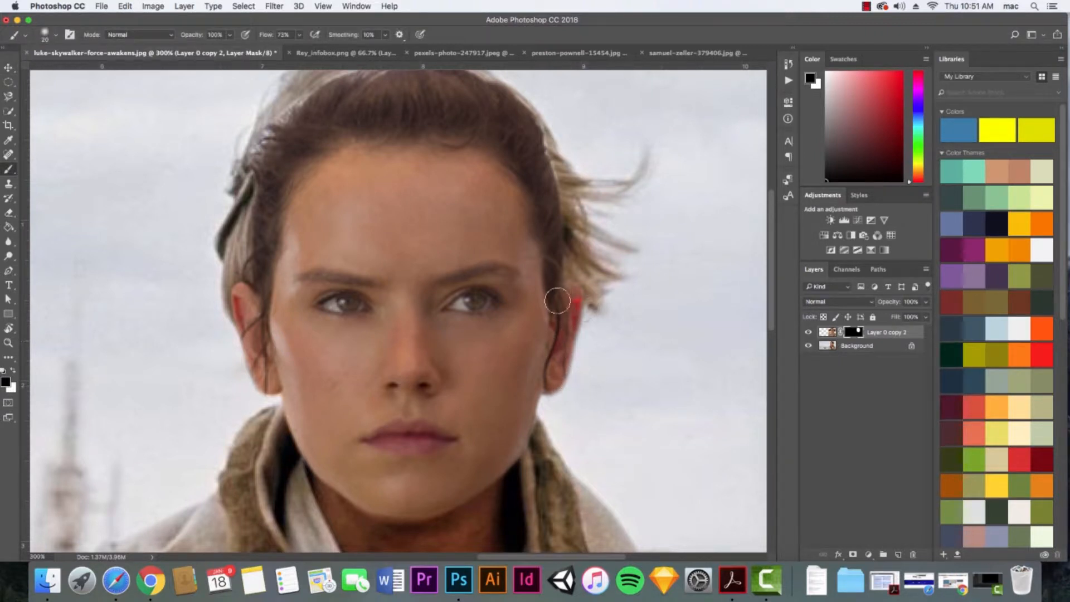
pyautogui.press(']')
pyautogui.press(']')
pyautogui.press(']')
pyautogui.moveTo(530, 370); pyautogui.dragTo(557, 210)
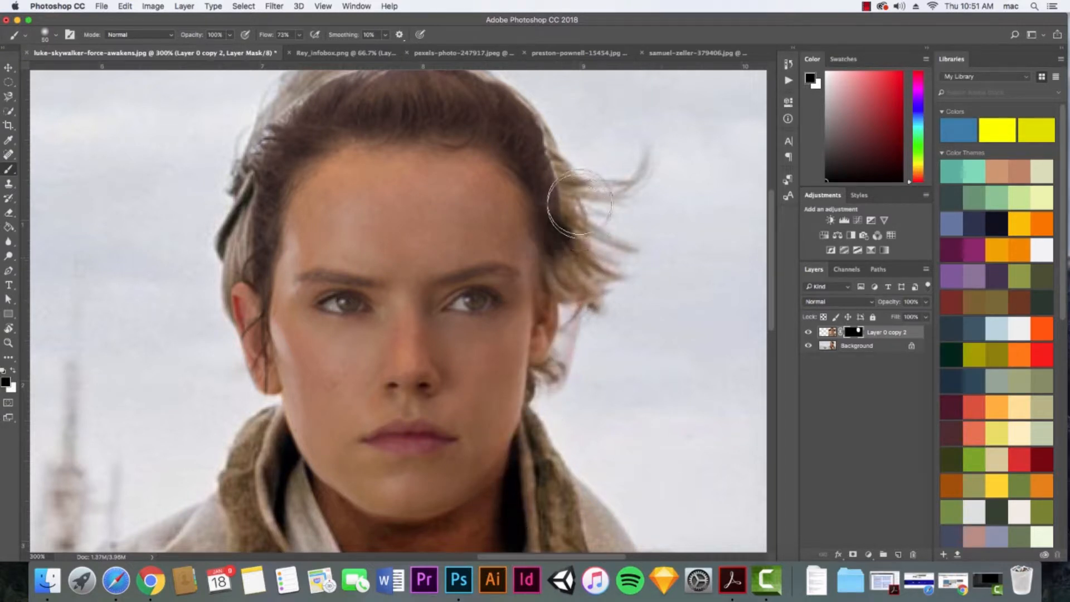
pyautogui.moveTo(547, 141)
pyautogui.mouseDown()
pyautogui.moveTo(506, 160)
pyautogui.moveTo(480, 75)
pyautogui.moveTo(474, 173)
pyautogui.moveTo(495, 266)
pyautogui.moveTo(526, 308)
pyautogui.moveTo(544, 287)
pyautogui.moveTo(544, 379)
pyautogui.moveTo(543, 236)
pyautogui.moveTo(493, 407)
pyautogui.moveTo(488, 489)
pyautogui.moveTo(517, 308)
pyautogui.moveTo(476, 486)
pyautogui.moveTo(456, 108)
pyautogui.moveTo(459, 475)
pyautogui.moveTo(450, 507)
pyautogui.moveTo(440, 454)
pyautogui.mouseUp()
pyautogui.moveTo(473, 170)
pyautogui.mouseDown()
pyautogui.moveTo(454, 78)
pyautogui.moveTo(430, 68)
pyautogui.moveTo(333, 60)
pyautogui.moveTo(264, 79)
pyautogui.mouseUp()
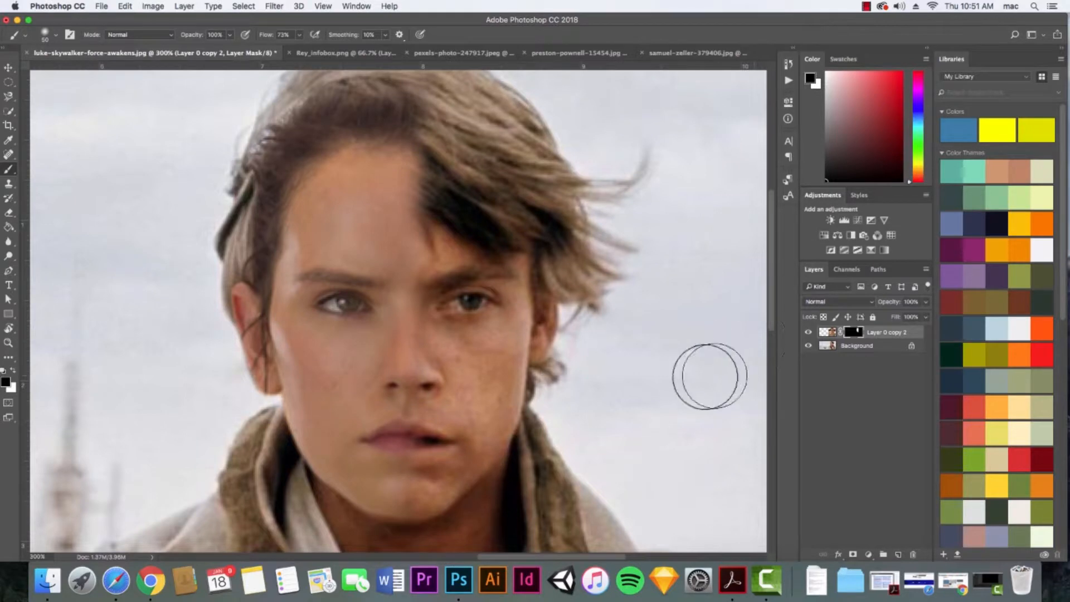
# - Nudge the masked head layer slightly down and to the right over the man's face
pyautogui.press('super+1')
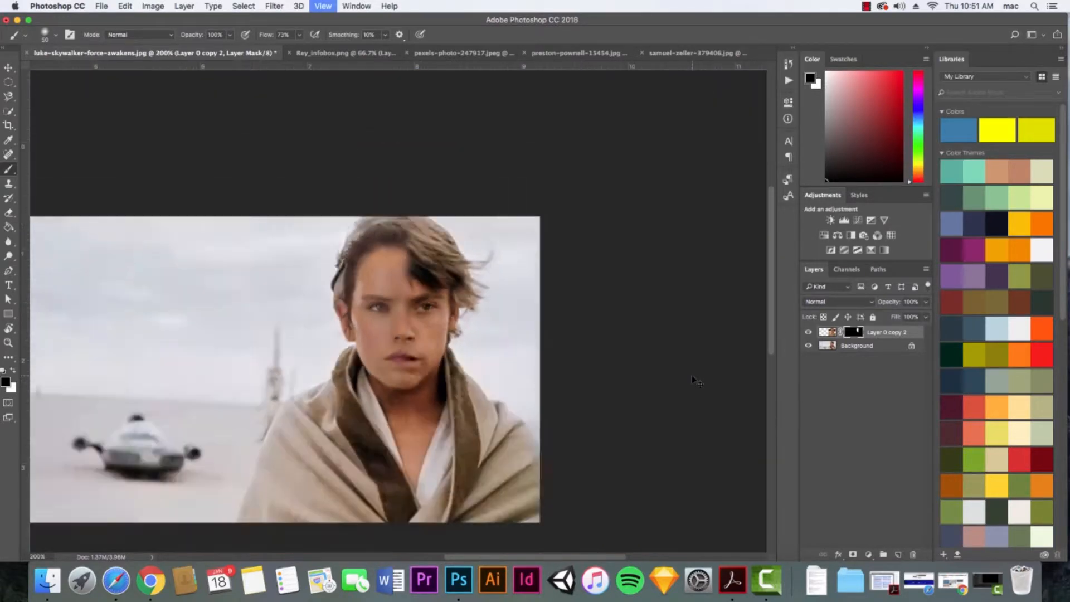
pyautogui.click(5, 67)
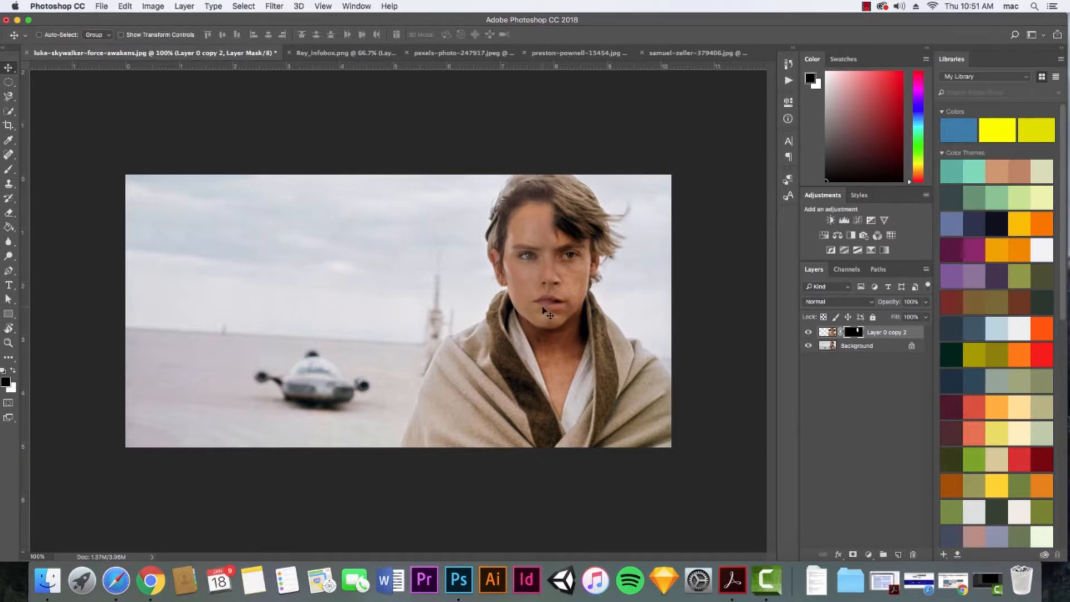
pyautogui.moveTo(543, 310); pyautogui.dragTo(546, 317)
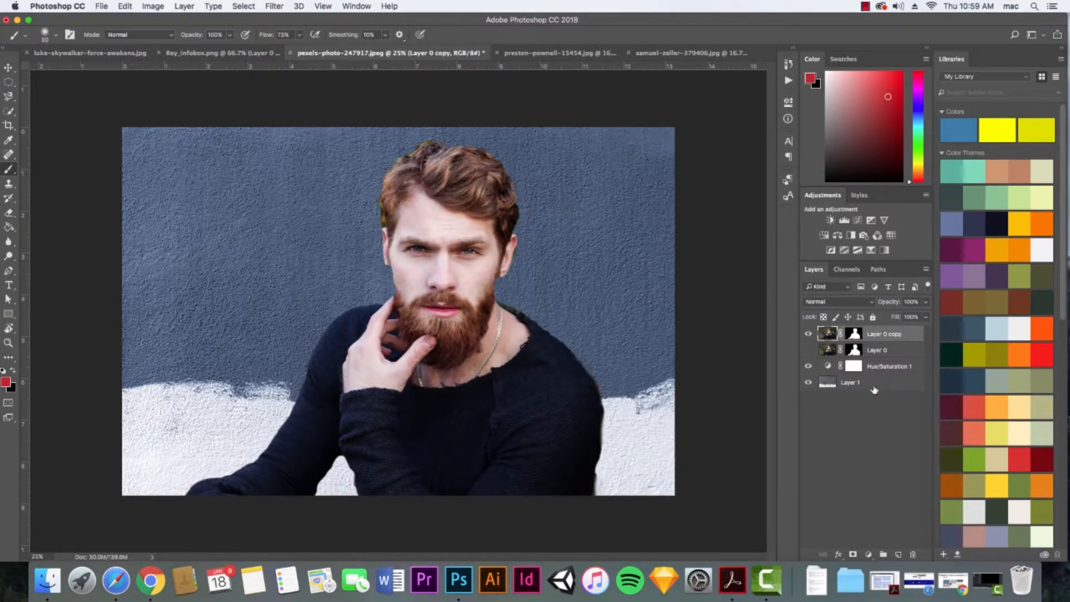
# - Delete Layer 1, Hue/Saturation 1 and Layer 0, and remove the layer mask from Layer 0 copy
pyautogui.moveTo(873, 385); pyautogui.dragTo(913, 555)
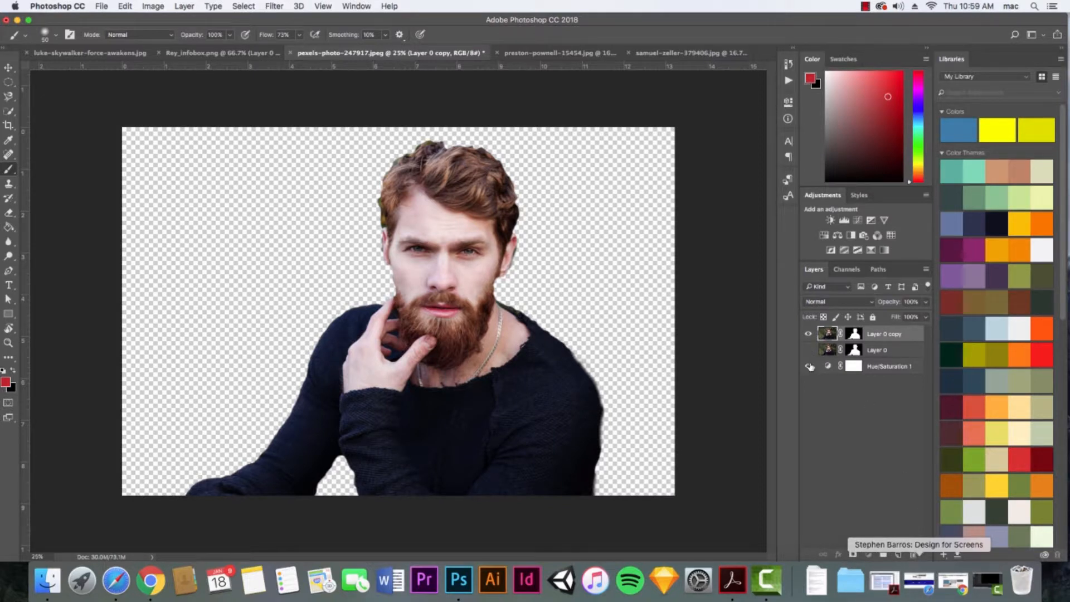
pyautogui.click(887, 366)
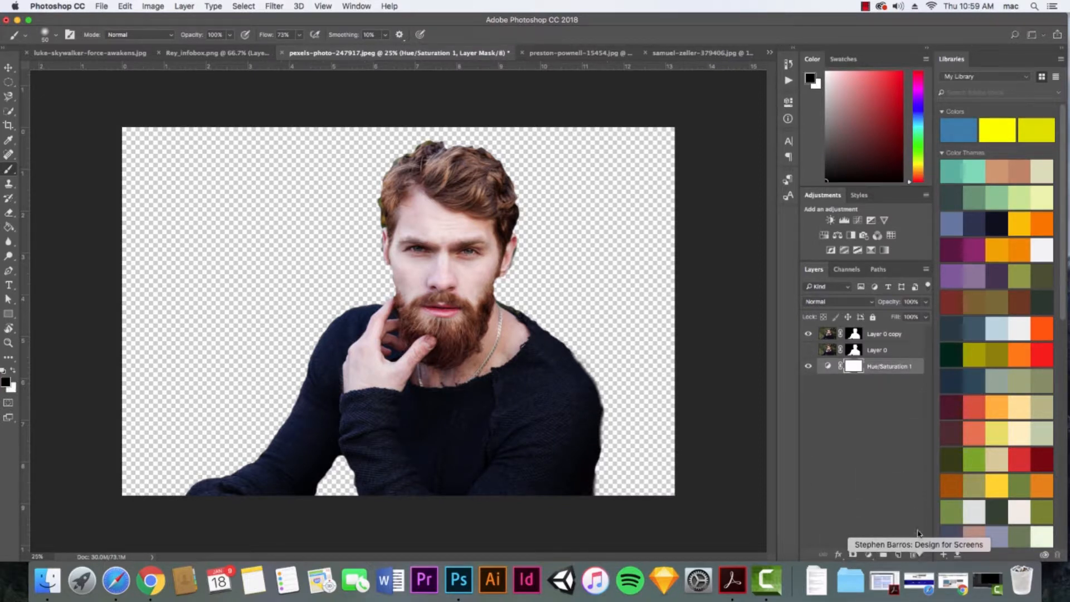
pyautogui.moveTo(892, 374); pyautogui.dragTo(917, 553)
pyautogui.click(810, 396)
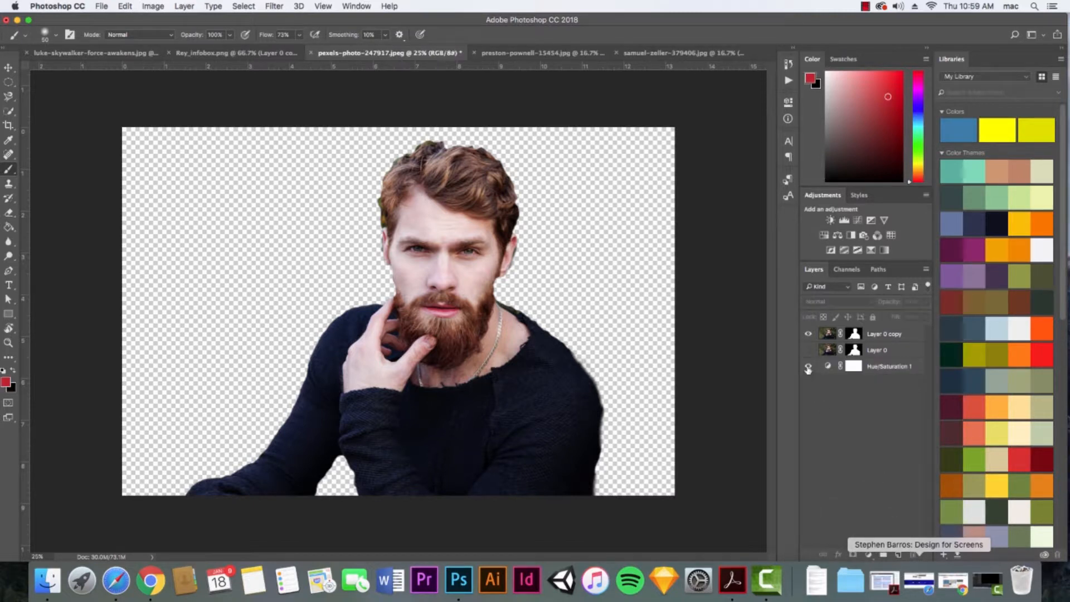
pyautogui.moveTo(878, 352); pyautogui.dragTo(916, 555)
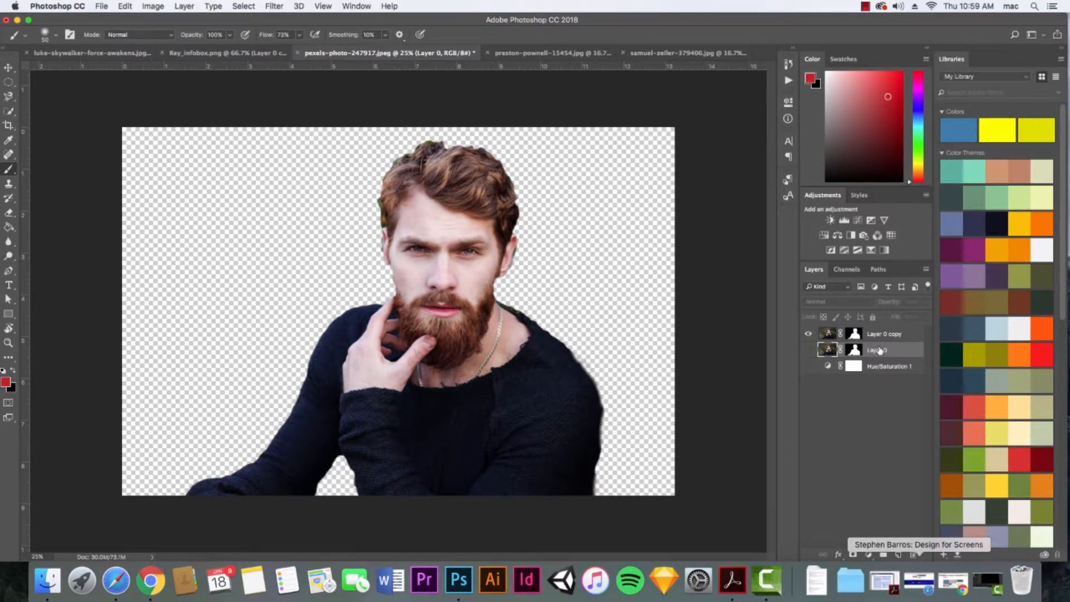
pyautogui.moveTo(881, 351); pyautogui.dragTo(916, 556)
pyautogui.click(912, 511)
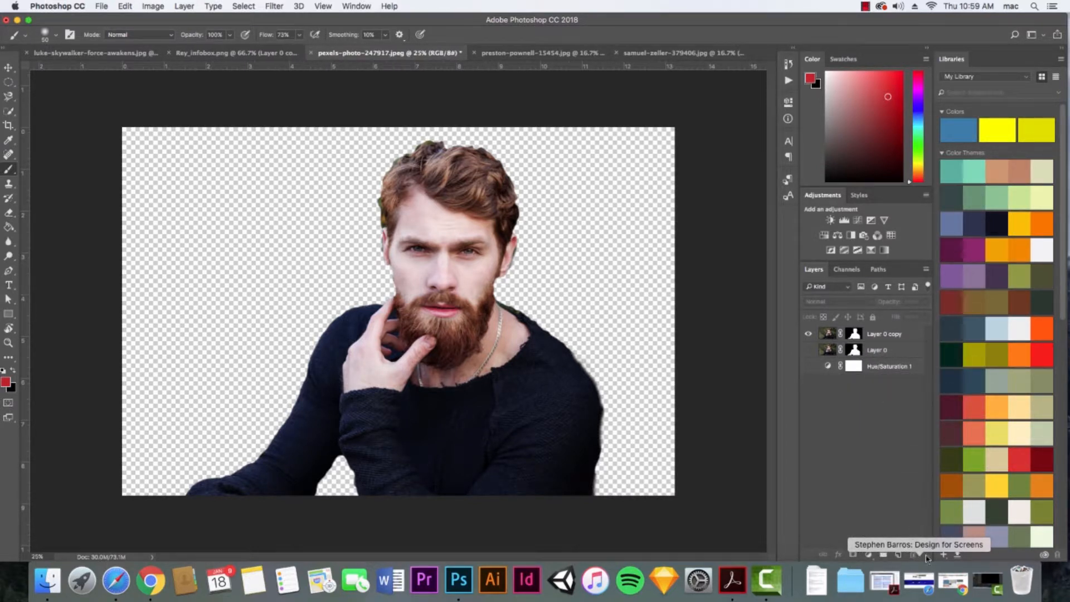
pyautogui.click(808, 350)
pyautogui.moveTo(893, 349); pyautogui.dragTo(914, 554)
pyautogui.moveTo(877, 354); pyautogui.dragTo(915, 554)
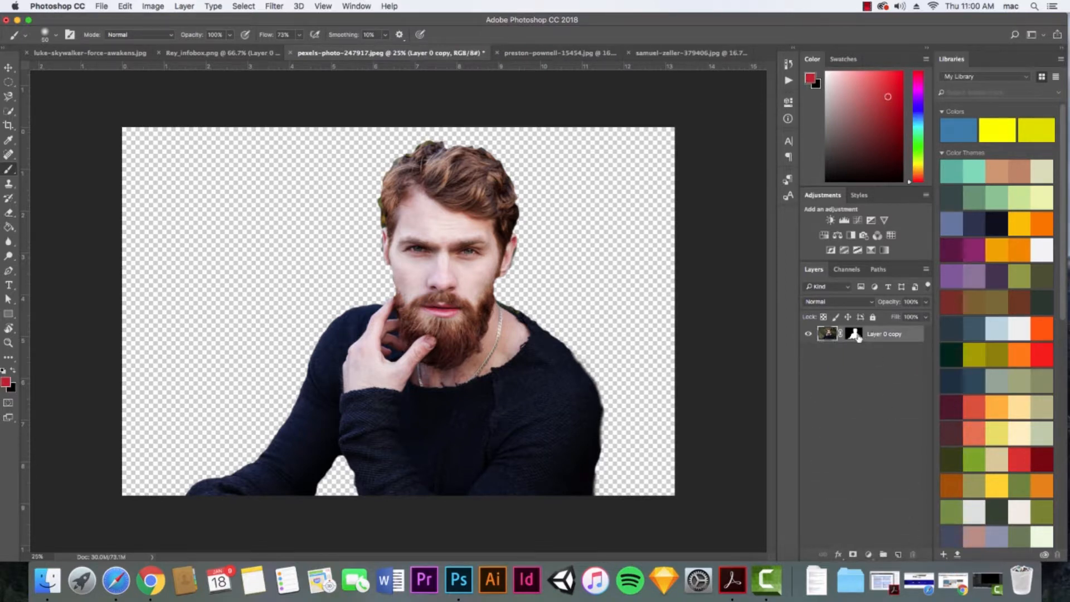
pyautogui.moveTo(858, 337); pyautogui.dragTo(912, 554)
pyautogui.click(500, 199)
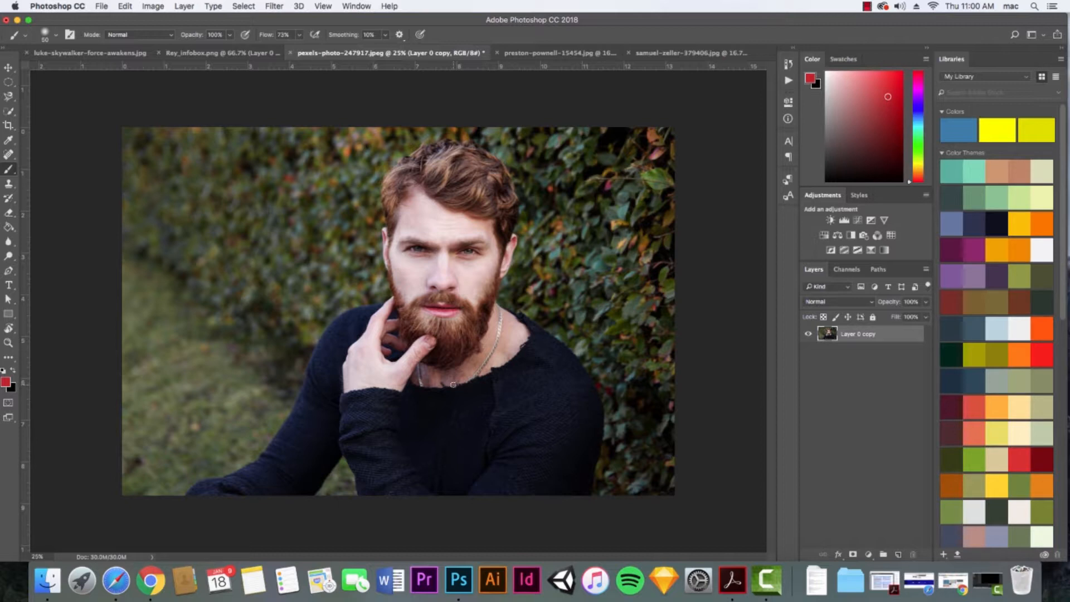
# - Select the bearded man's head, hand and sweater, including both sleeves, with the Quick Selection tool
pyautogui.click(9, 112)
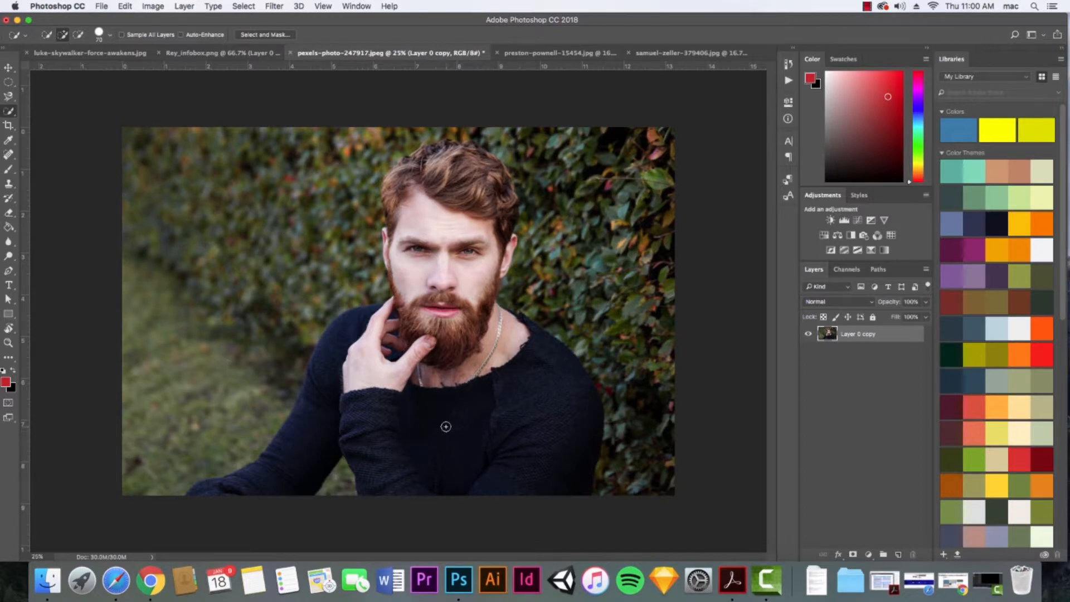
pyautogui.moveTo(446, 427)
pyautogui.mouseDown()
pyautogui.moveTo(439, 256)
pyautogui.moveTo(409, 165)
pyautogui.moveTo(449, 149)
pyautogui.moveTo(482, 163)
pyautogui.moveTo(510, 269)
pyautogui.moveTo(511, 359)
pyautogui.moveTo(565, 461)
pyautogui.moveTo(513, 484)
pyautogui.moveTo(398, 469)
pyautogui.moveTo(371, 392)
pyautogui.moveTo(337, 347)
pyautogui.moveTo(328, 390)
pyautogui.moveTo(292, 453)
pyautogui.moveTo(198, 486)
pyautogui.moveTo(239, 494)
pyautogui.mouseUp()
# - Subtract the foliage above the man's hair from the selection so its edge follows the top of the hair
pyautogui.press('super+plus')
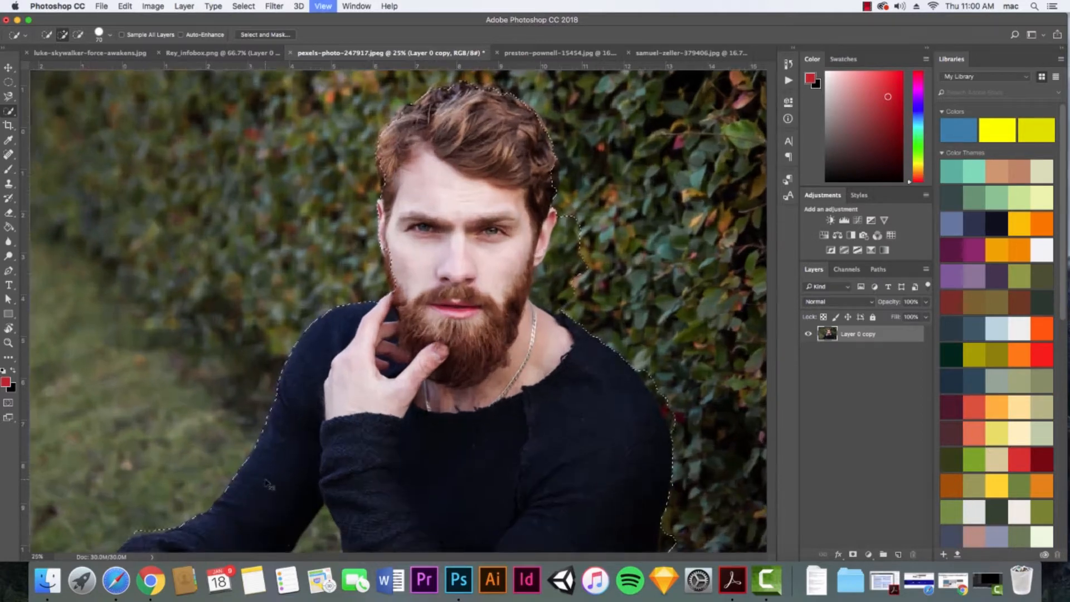
pyautogui.press('super+plus')
pyautogui.press('super+plus')
pyautogui.press('super+plus')
pyautogui.press('super+plus')
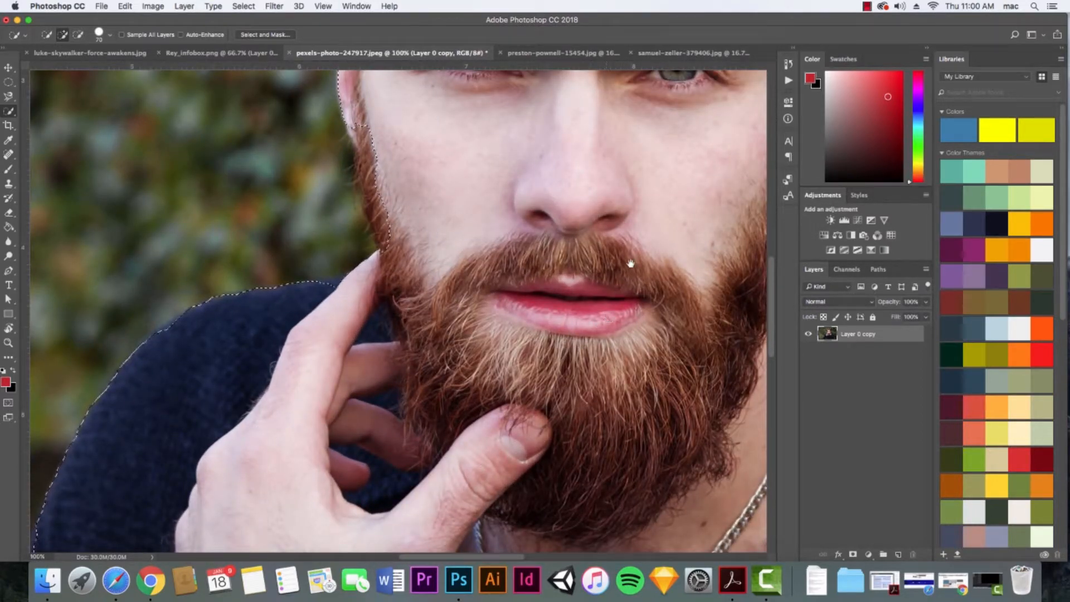
pyautogui.moveTo(630, 263); pyautogui.dragTo(499, 504)
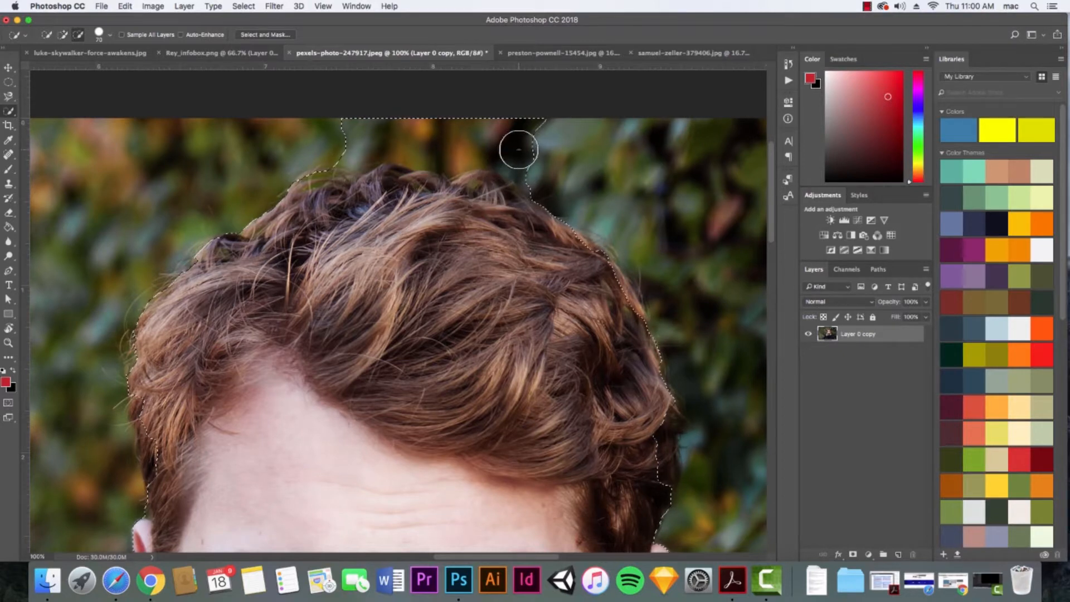
pyautogui.moveTo(532, 146)
pyautogui.mouseDown()
pyautogui.moveTo(483, 124)
pyautogui.moveTo(334, 117)
pyautogui.moveTo(354, 136)
pyautogui.mouseUp()
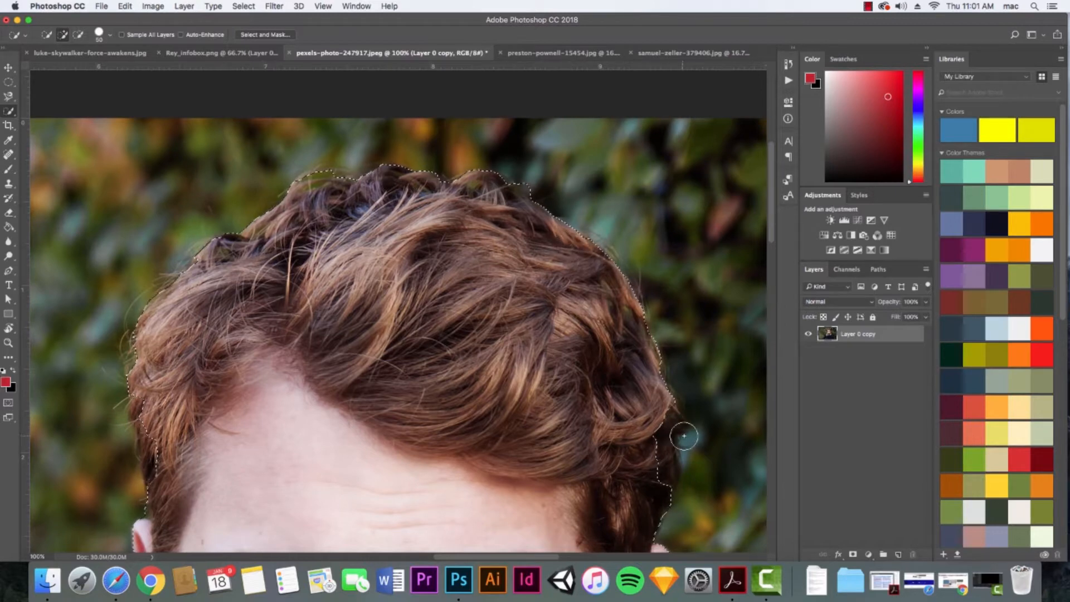
# - Reduce the Quick Selection brush to 40 px and add the missed hair above the ear on the image's right side
pyautogui.moveTo(690, 429); pyautogui.dragTo(584, 260)
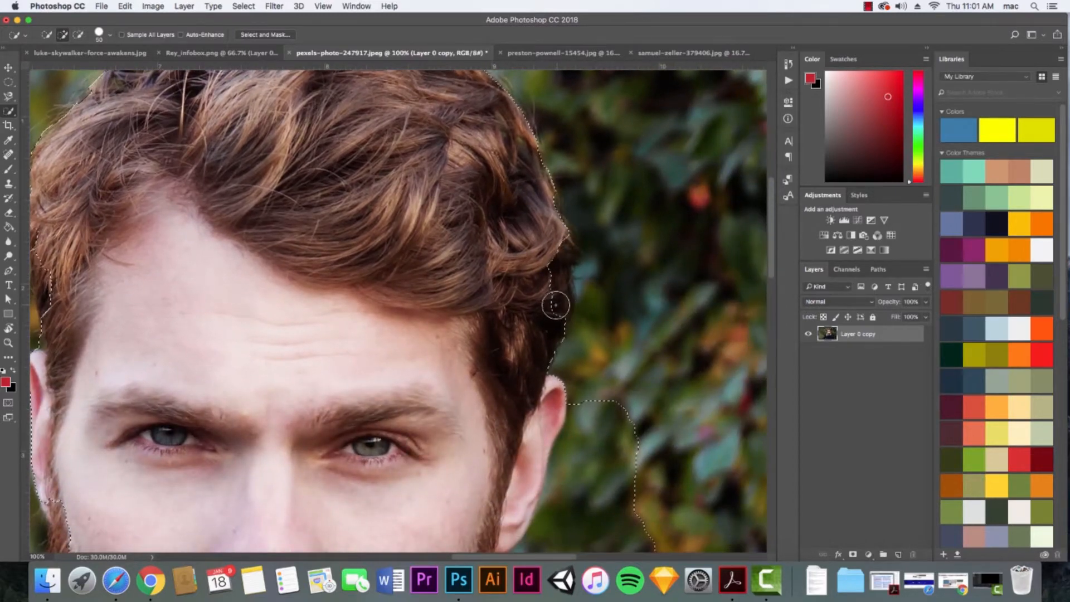
pyautogui.press('[')
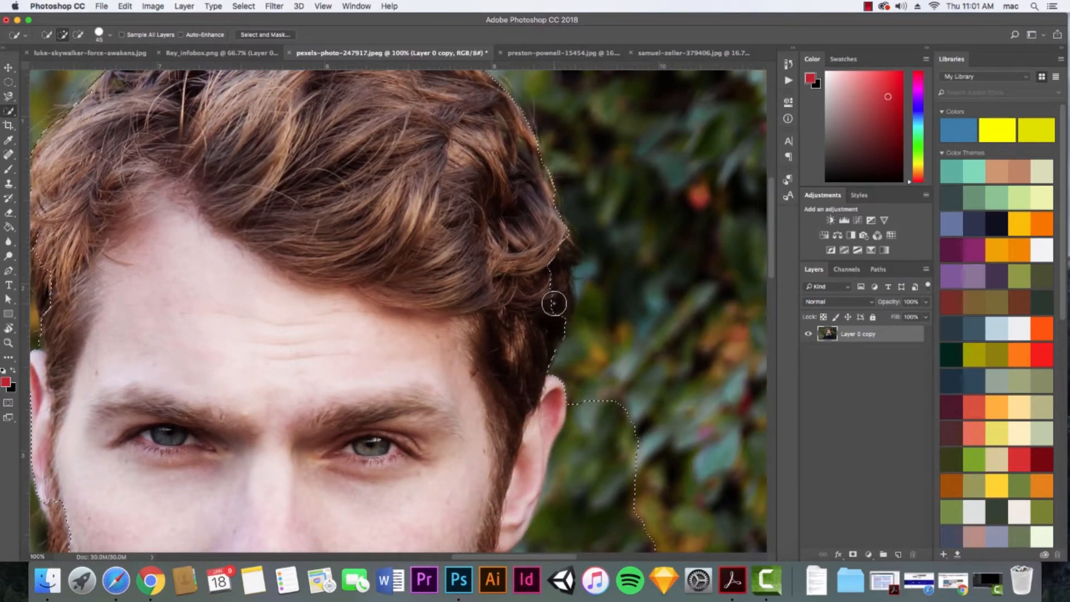
pyautogui.press('[')
pyautogui.moveTo(551, 313); pyautogui.dragTo(549, 277)
# - Subtract the foliage beside the right-hand ear, beard and neck from the selection
pyautogui.moveTo(646, 392); pyautogui.dragTo(613, 191)
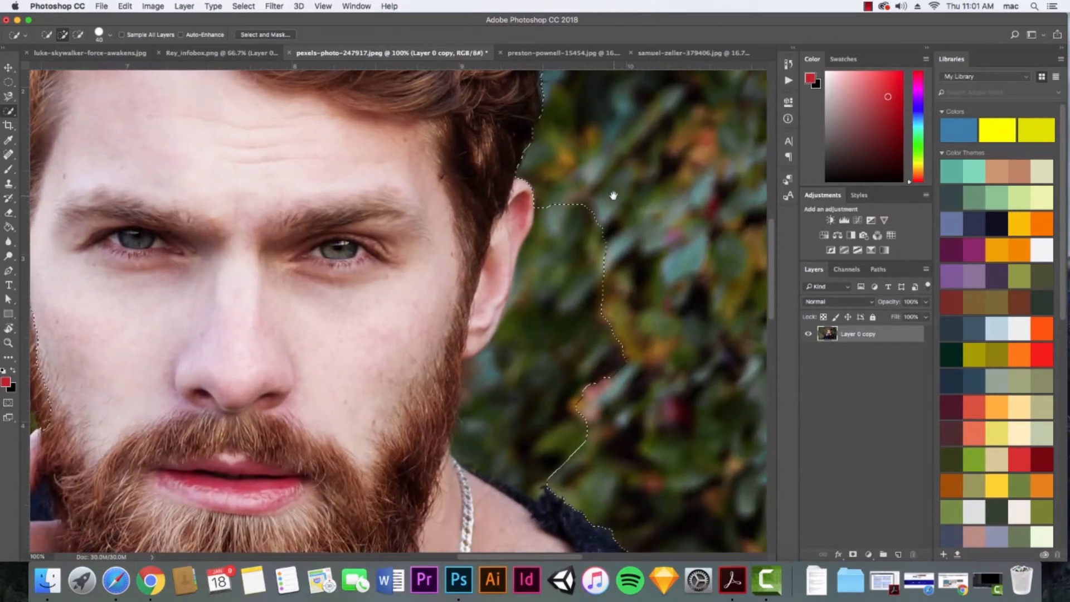
pyautogui.keyDown('alt'); pyautogui.click(610, 352); pyautogui.keyUp('alt')
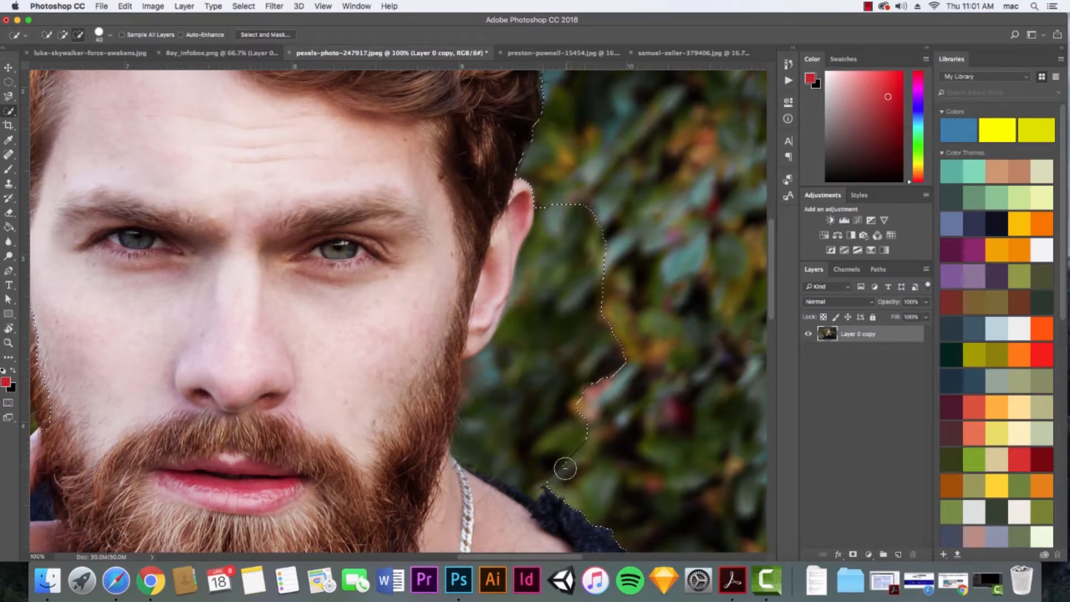
pyautogui.moveTo(565, 468)
pyautogui.mouseDown()
pyautogui.moveTo(526, 478)
pyautogui.moveTo(489, 443)
pyautogui.moveTo(469, 447)
pyautogui.moveTo(467, 433)
pyautogui.moveTo(477, 371)
pyautogui.moveTo(504, 341)
pyautogui.moveTo(537, 243)
pyautogui.mouseUp()
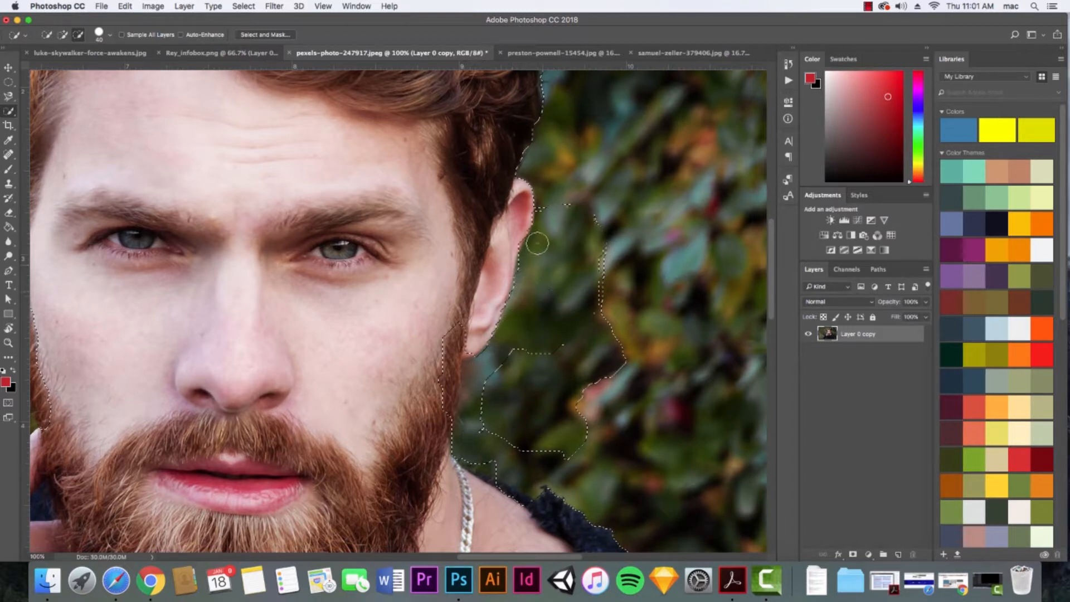
pyautogui.moveTo(550, 206)
pyautogui.mouseDown()
pyautogui.moveTo(578, 203)
pyautogui.moveTo(613, 276)
pyautogui.moveTo(621, 348)
pyautogui.moveTo(609, 383)
pyautogui.moveTo(563, 419)
pyautogui.moveTo(499, 419)
pyautogui.moveTo(518, 353)
pyautogui.moveTo(488, 388)
pyautogui.moveTo(496, 426)
pyautogui.mouseUp()
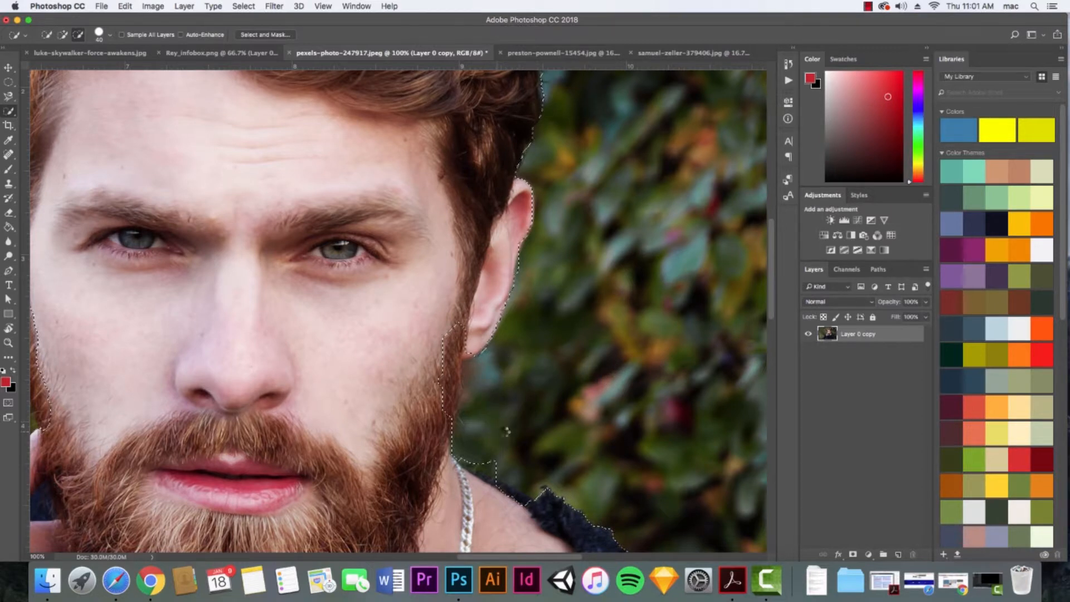
# - With a 25 px Quick Selection brush, refine the selection along the beard below the ear and where the neck meets the shoulder
pyautogui.press('[')
pyautogui.press('[')
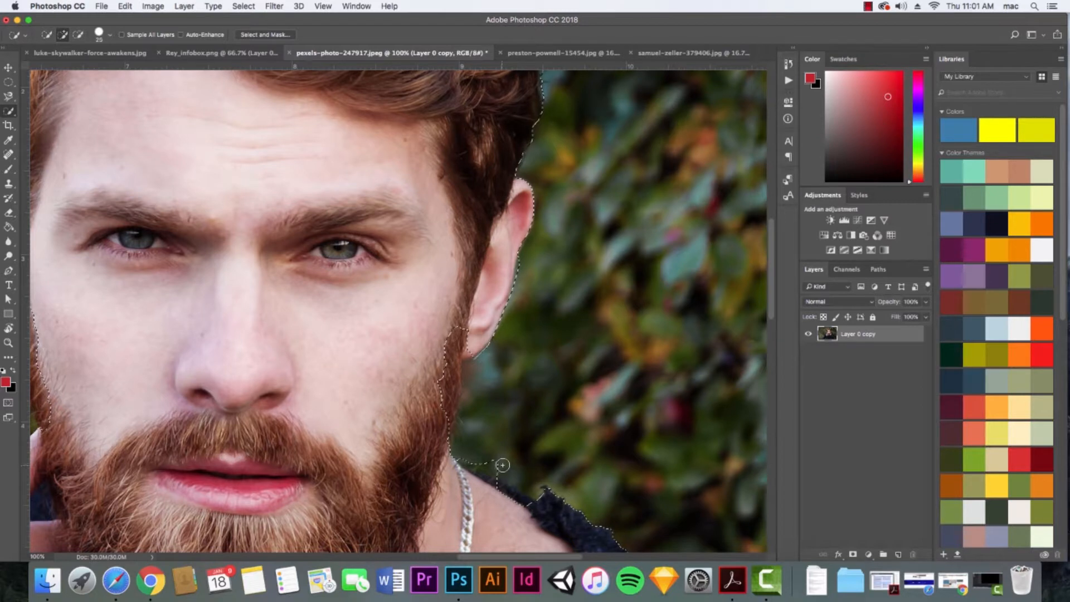
pyautogui.press('alt')
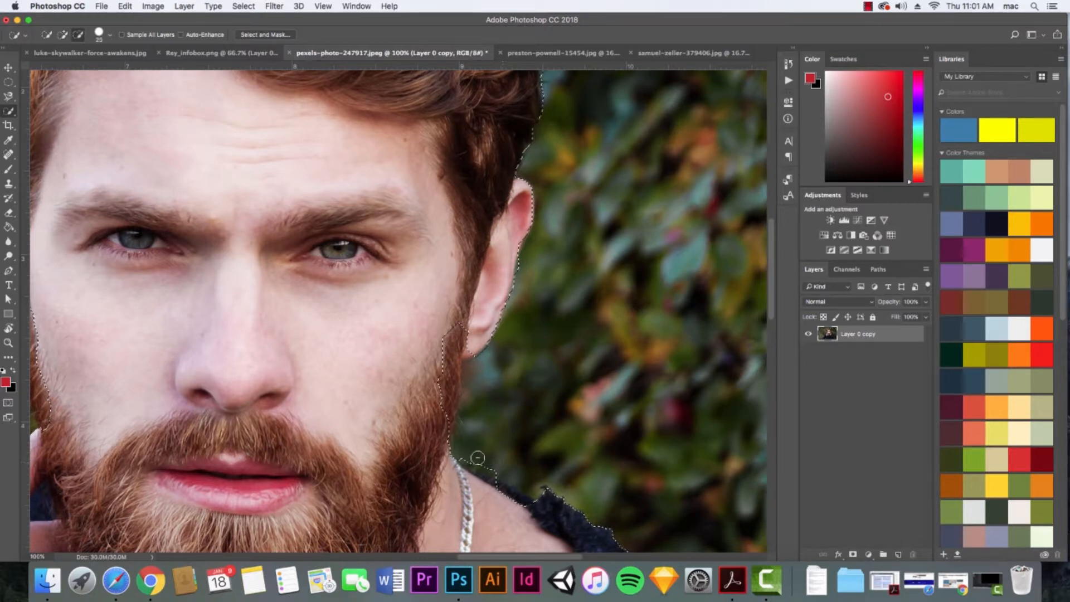
pyautogui.moveTo(473, 460); pyautogui.dragTo(438, 395)
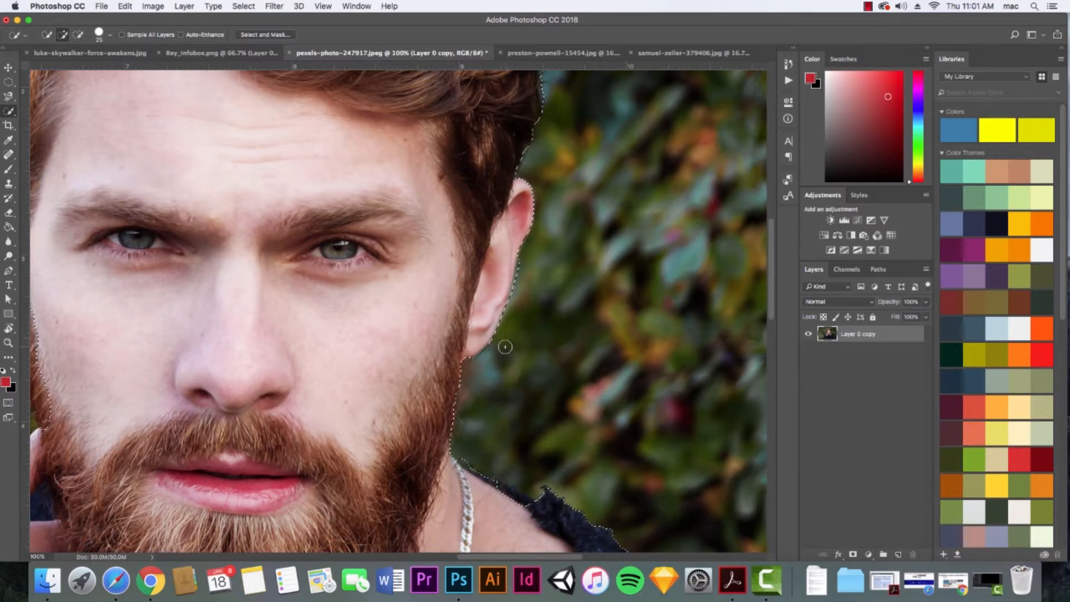
# - Subtract the foliage outside the shoulder on the image's right side so the selection follows the sweater's edge
pyautogui.press('alt')
pyautogui.moveTo(604, 406); pyautogui.dragTo(553, 249)
pyautogui.moveTo(601, 520)
pyautogui.mouseDown()
pyautogui.moveTo(540, 366)
pyautogui.moveTo(406, 258)
pyautogui.mouseUp()
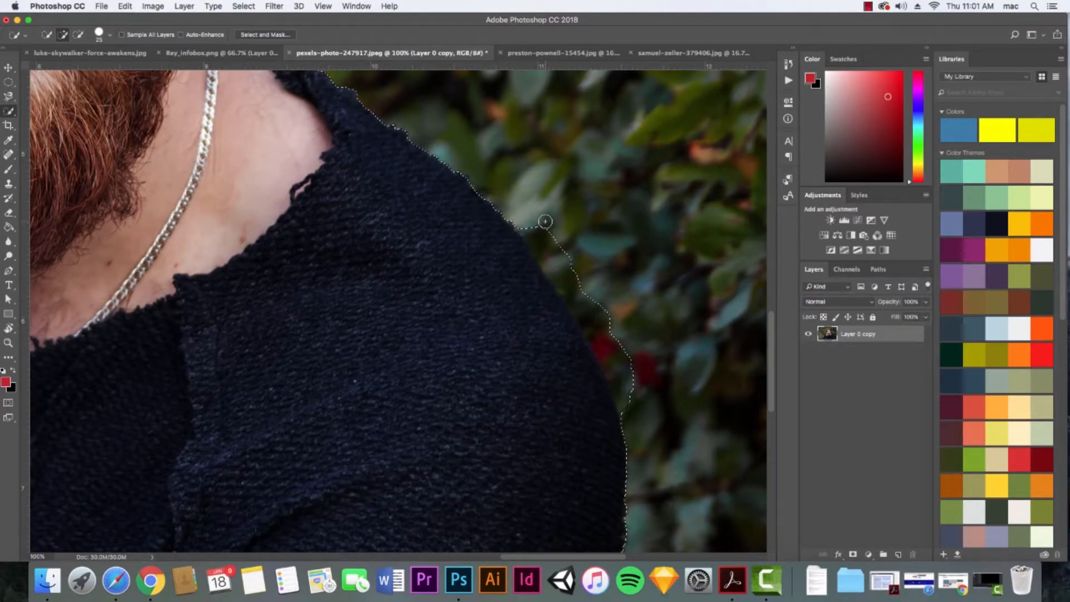
pyautogui.press('alt')
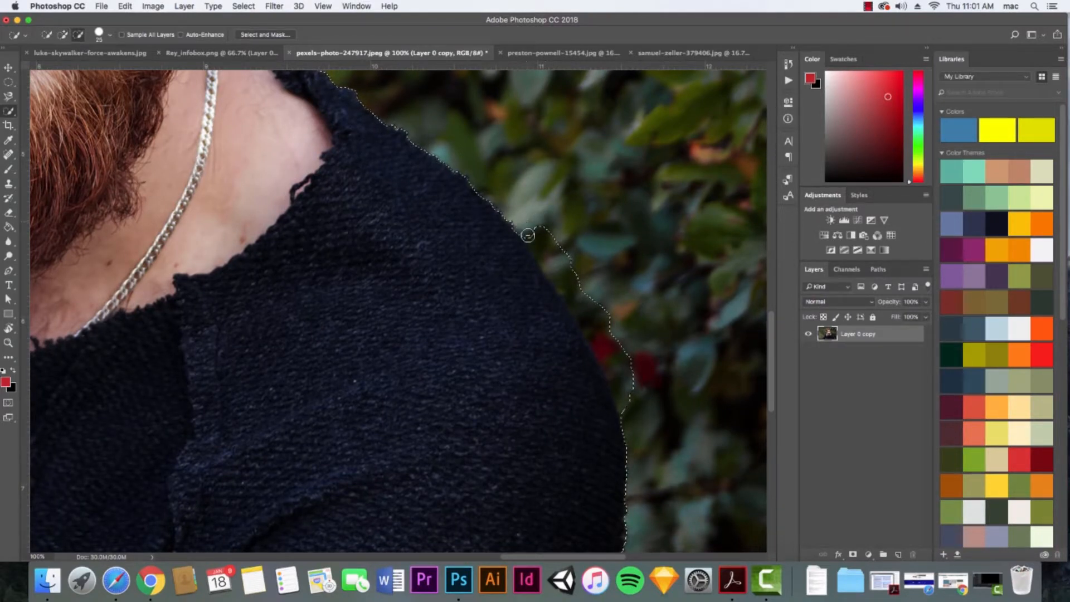
pyautogui.moveTo(543, 259); pyautogui.dragTo(623, 401)
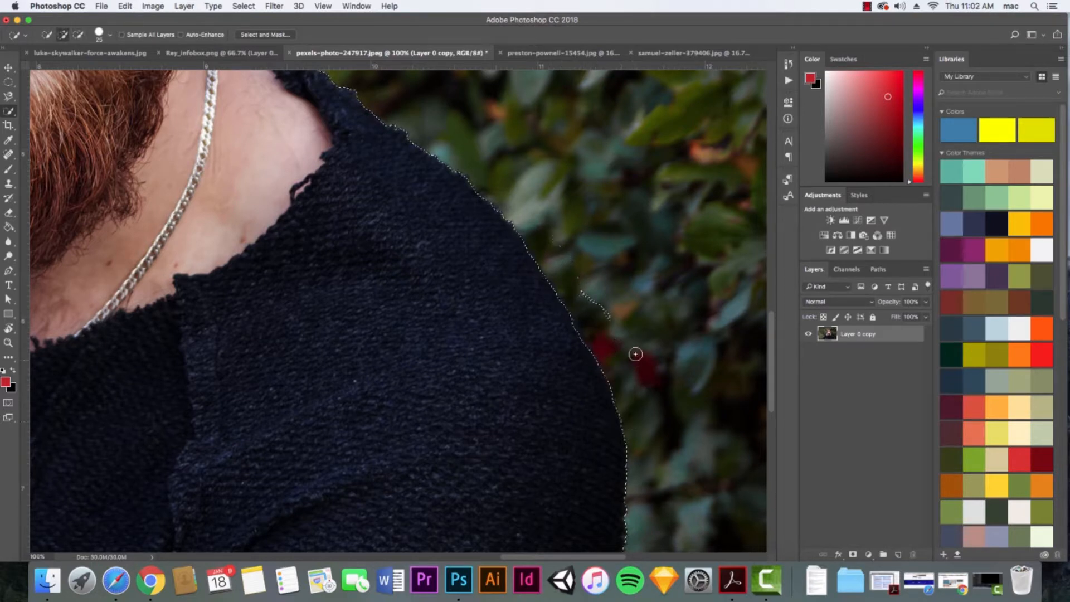
pyautogui.click(620, 332)
pyautogui.moveTo(602, 307); pyautogui.dragTo(556, 239)
pyautogui.press('alt')
pyautogui.moveTo(601, 300)
pyautogui.mouseDown()
pyautogui.moveTo(627, 341)
pyautogui.moveTo(565, 236)
pyautogui.moveTo(544, 232)
pyautogui.moveTo(604, 273)
pyautogui.moveTo(561, 217)
pyautogui.moveTo(605, 290)
pyautogui.mouseUp()
# - Refine the selection along the lower sleeve on the image's right side, removing foliage down to the photo's bottom edge
pyautogui.scroll(-5, 676, 485)
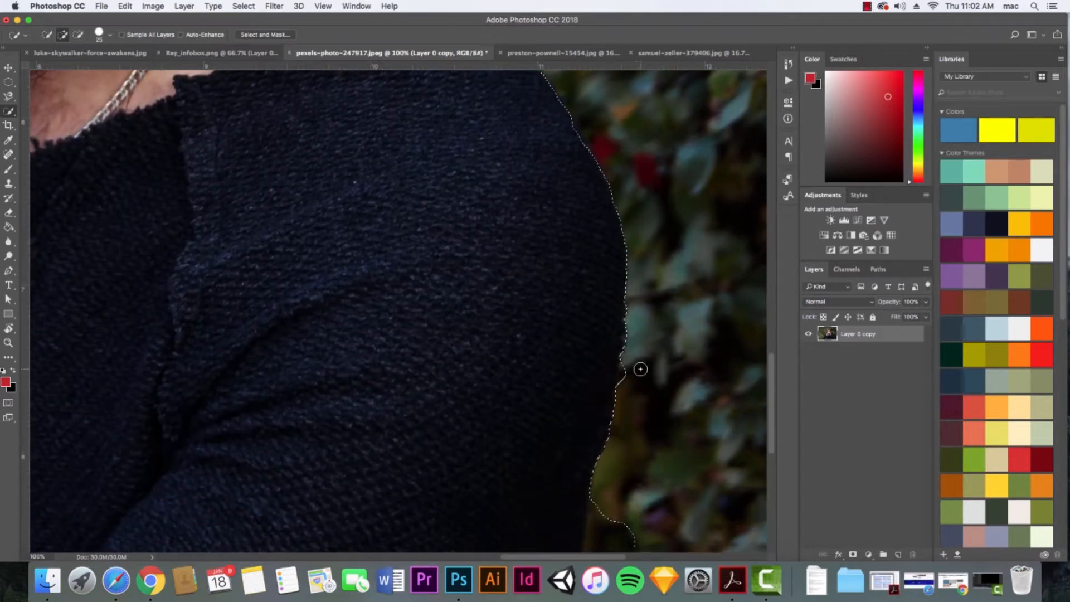
pyautogui.press('alt')
pyautogui.moveTo(640, 377); pyautogui.dragTo(669, 451)
pyautogui.press('super+z')
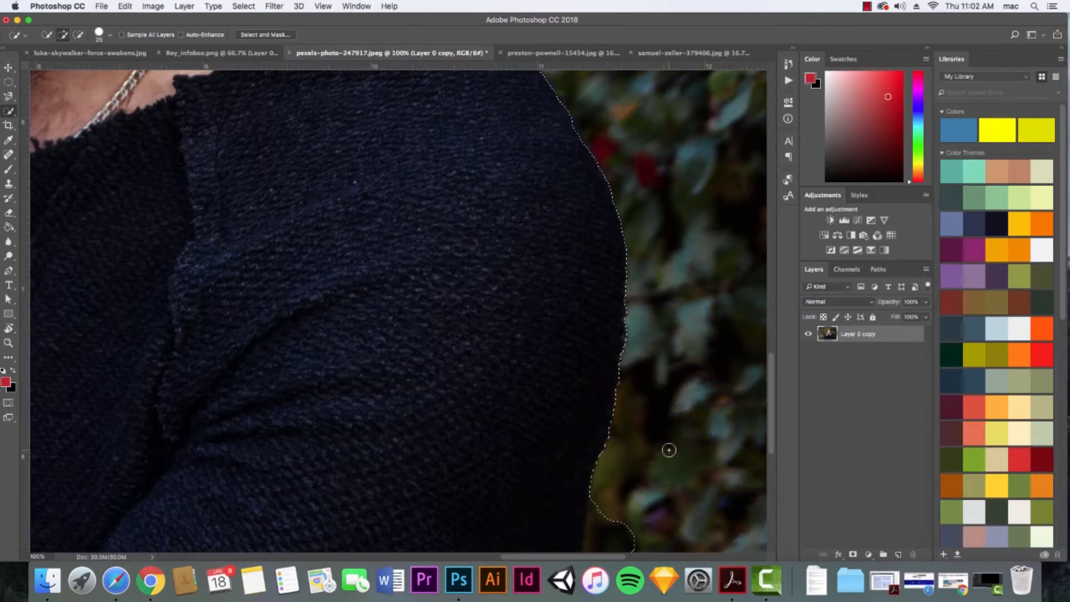
pyautogui.scroll(-5, 669, 450)
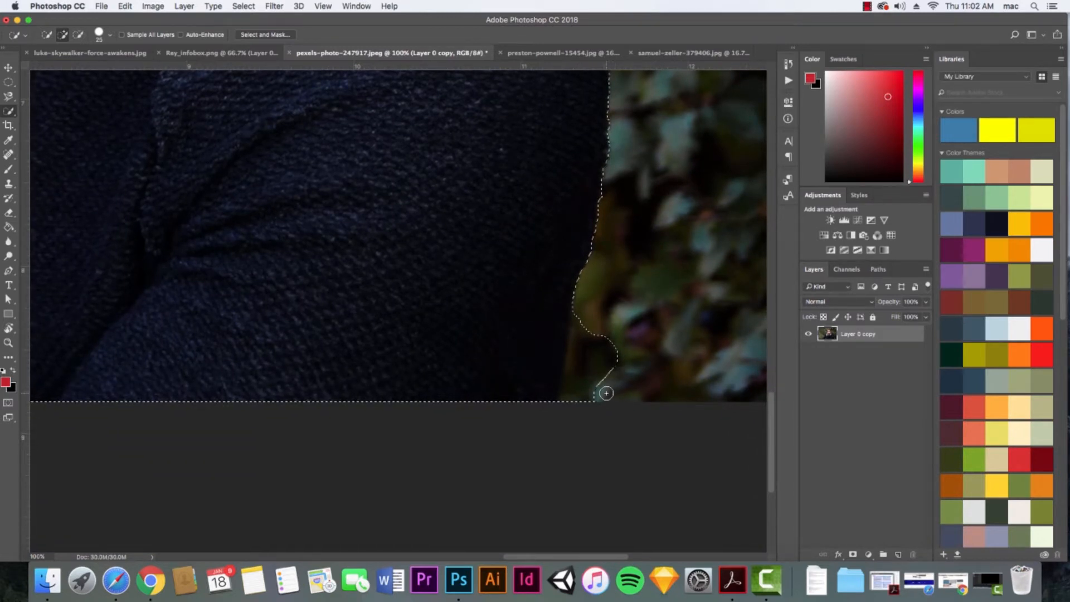
pyautogui.moveTo(596, 396)
pyautogui.mouseDown()
pyautogui.moveTo(601, 317)
pyautogui.moveTo(597, 383)
pyautogui.mouseUp()
# - Subtract the triangular patch of grass between the man's two sleeves from the selection
pyautogui.moveTo(336, 325); pyautogui.dragTo(689, 372)
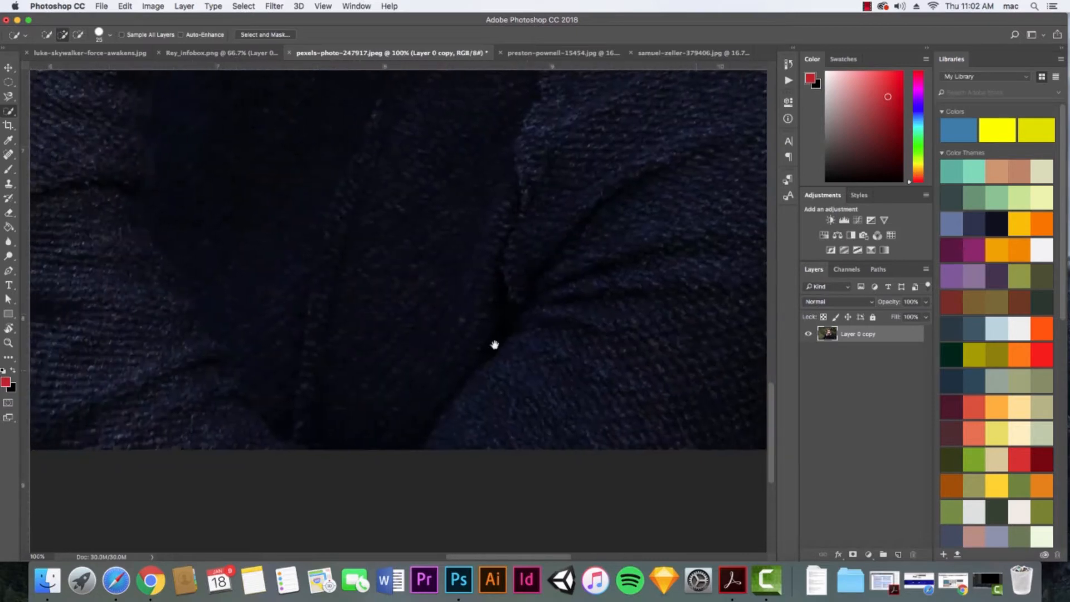
pyautogui.moveTo(233, 312); pyautogui.dragTo(655, 364)
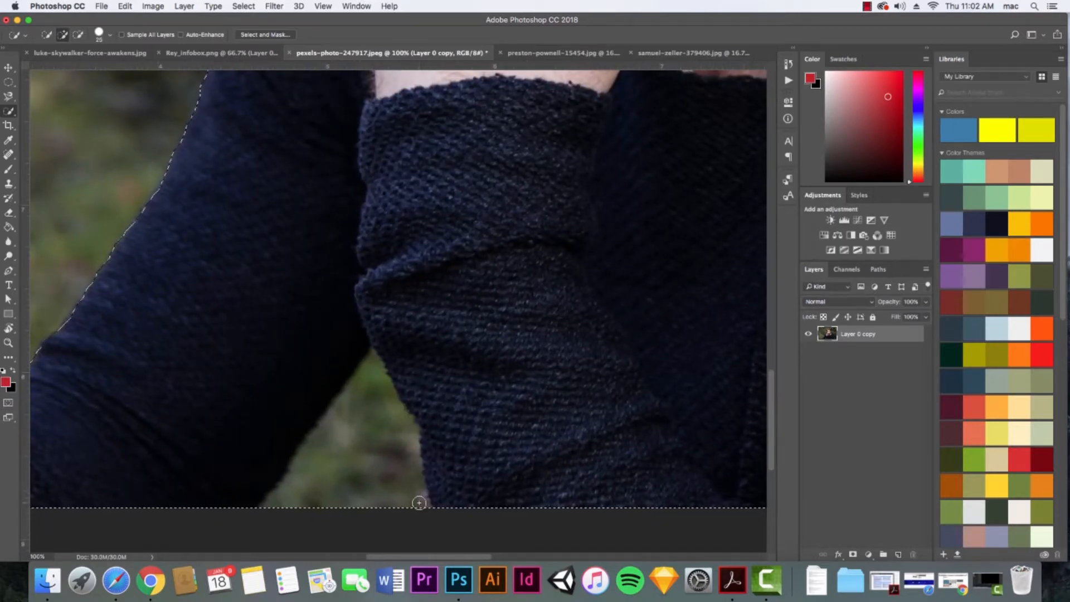
pyautogui.moveTo(424, 507); pyautogui.dragTo(410, 460)
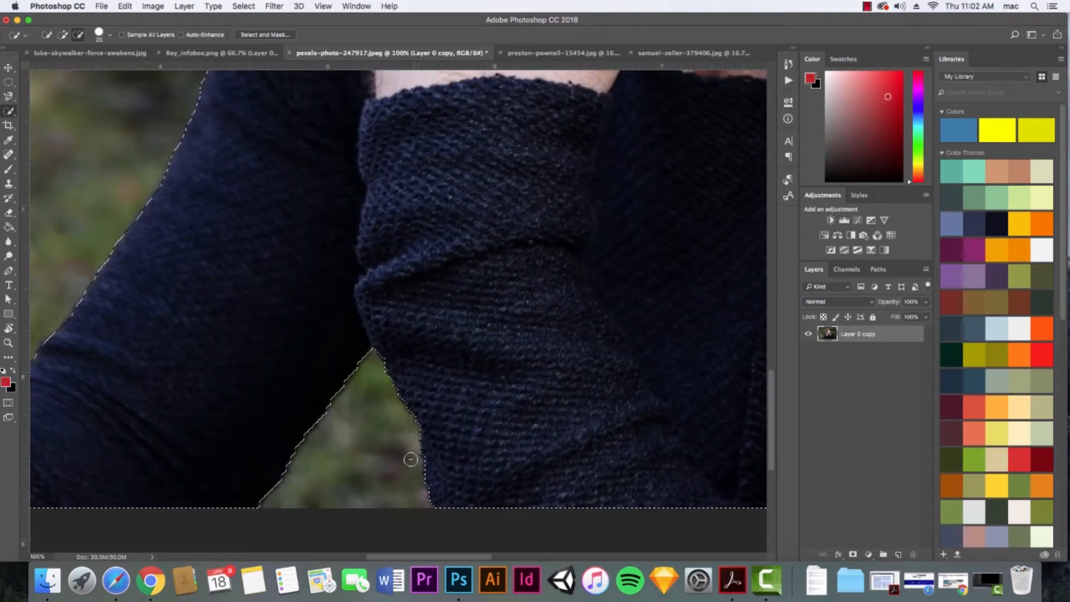
# - Add the missed beard edge between the raised finger and the ear on the image's left side to the selection
pyautogui.moveTo(296, 389); pyautogui.dragTo(315, 474)
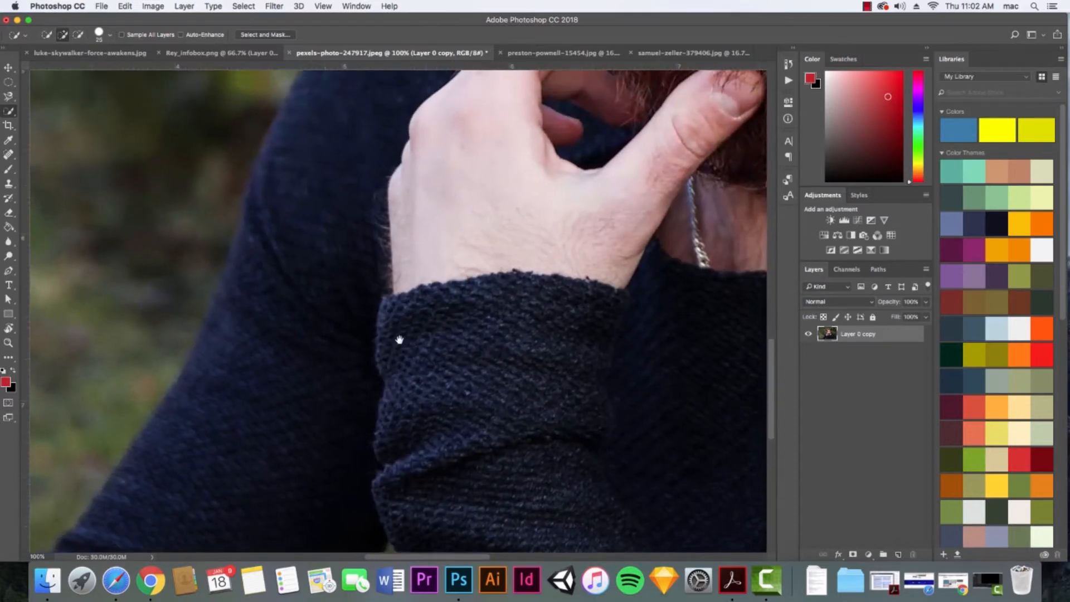
pyautogui.moveTo(463, 327); pyautogui.dragTo(452, 386)
pyautogui.moveTo(509, 293); pyautogui.dragTo(420, 420)
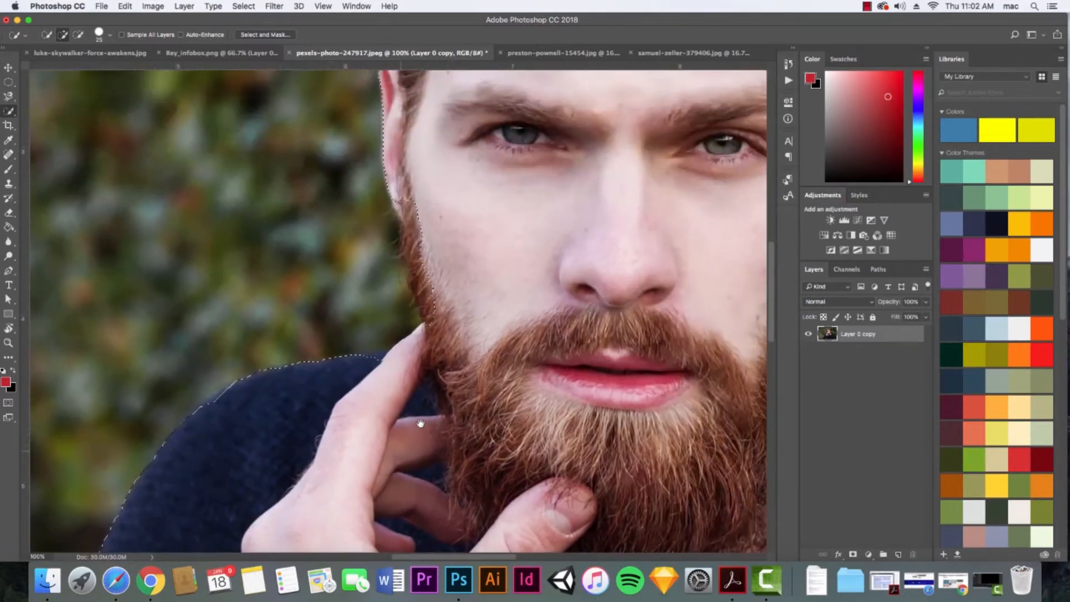
pyautogui.moveTo(416, 337)
pyautogui.mouseDown()
pyautogui.moveTo(400, 242)
pyautogui.moveTo(395, 289)
pyautogui.moveTo(417, 315)
pyautogui.mouseUp()
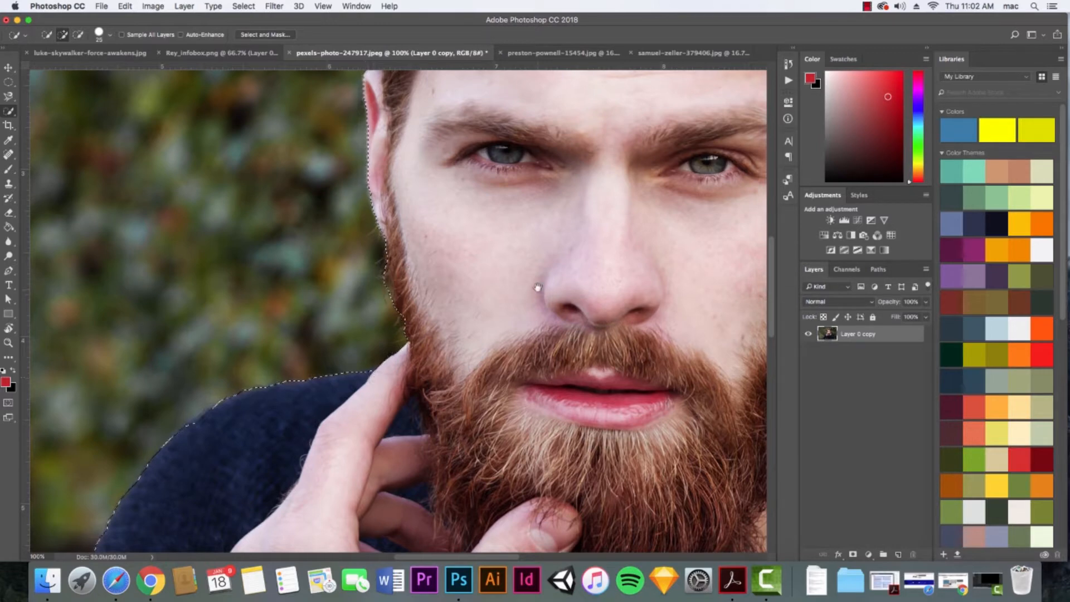
# - Add the missed hair above the ear on the image's left side to the selection
pyautogui.scroll(8, 495, 413)
pyautogui.scroll(6, 495, 418)
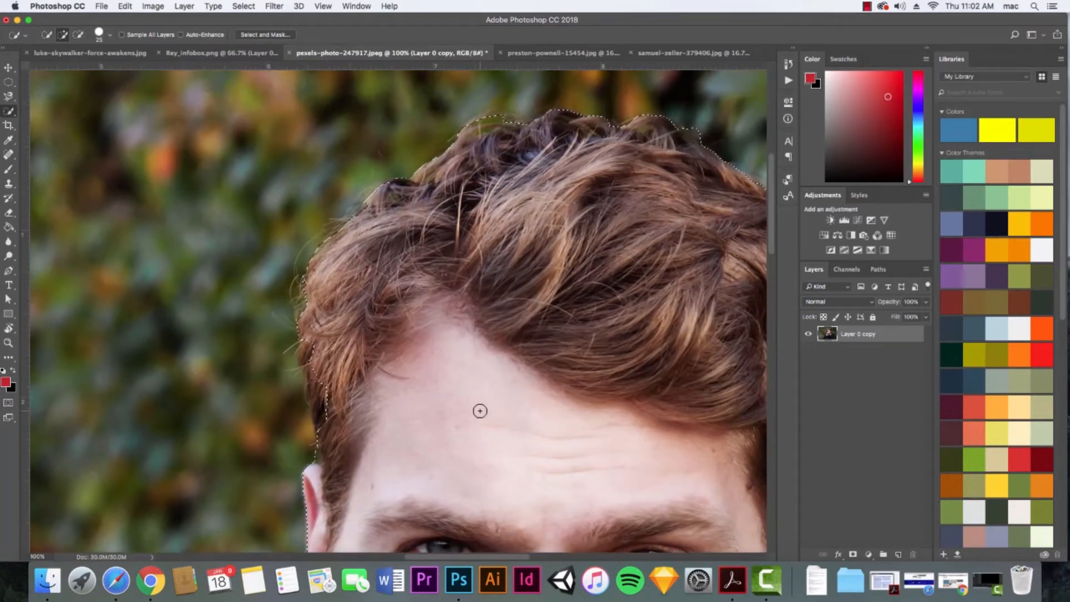
pyautogui.moveTo(332, 418)
pyautogui.mouseDown()
pyautogui.moveTo(320, 373)
pyautogui.moveTo(315, 410)
pyautogui.moveTo(310, 352)
pyautogui.mouseUp()
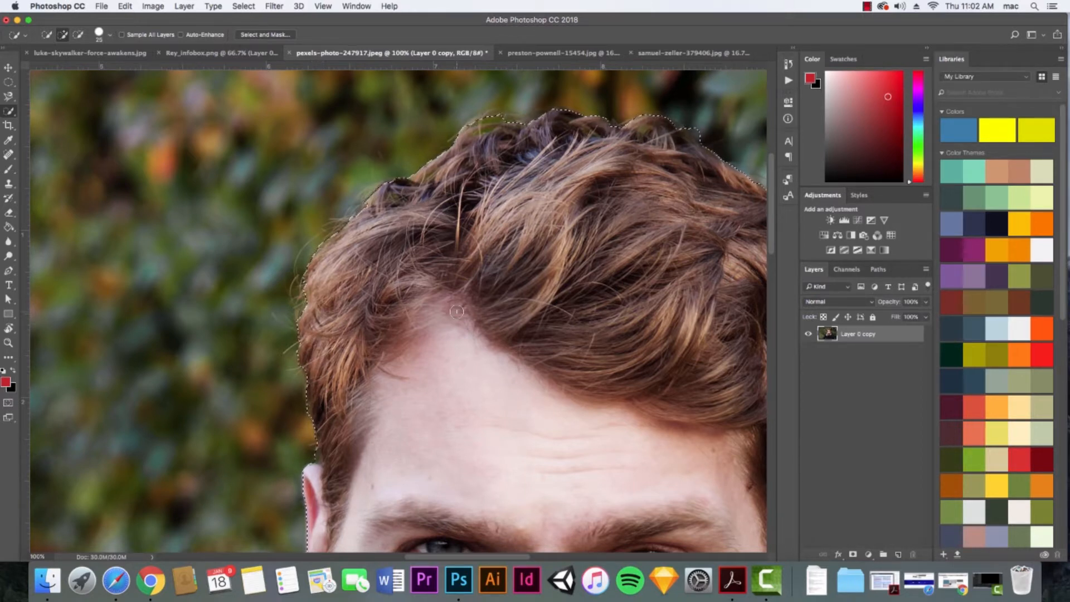
# - Mask out the photo's foliage background by adding a layer mask to Layer 0 copy from the man's selection
pyautogui.press('super+minus')
pyautogui.press('super+minus')
pyautogui.press('super+minus')
pyautogui.press('super+minus')
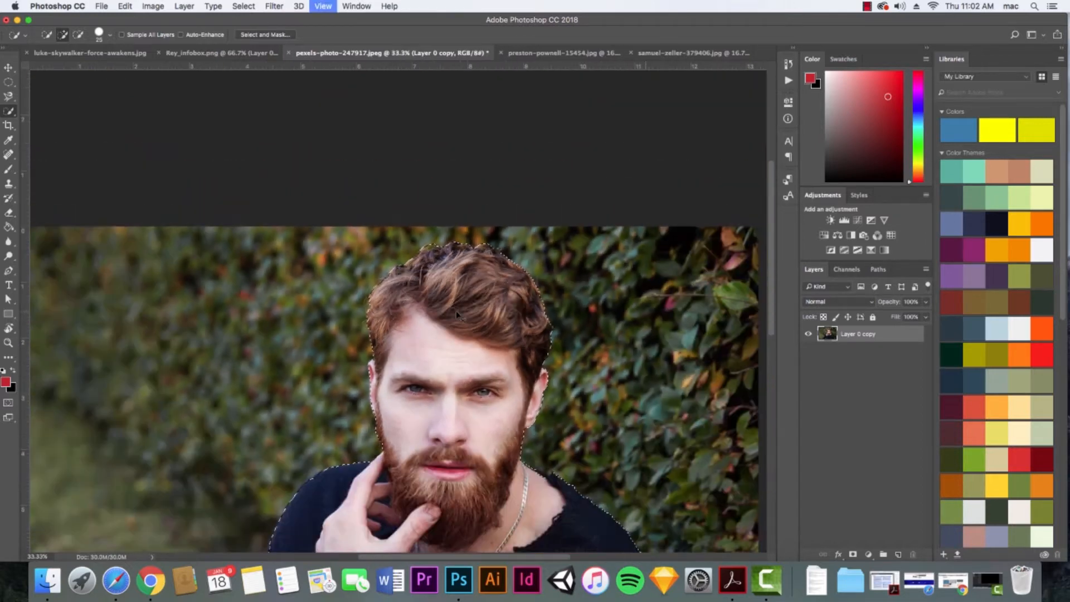
pyautogui.press('super+minus')
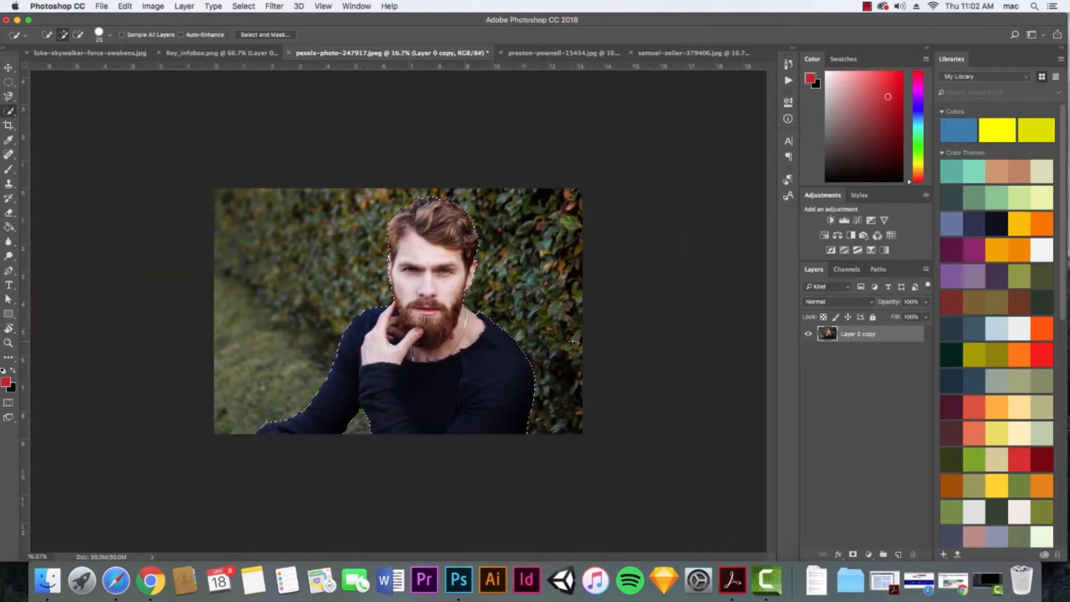
pyautogui.click(852, 554)
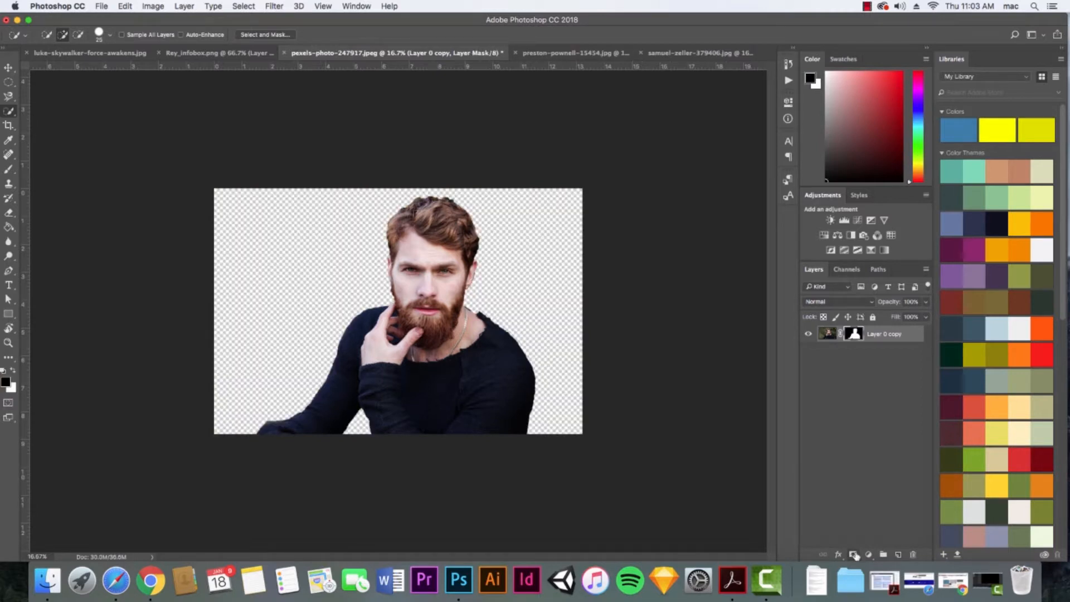
pyautogui.click(265, 34)
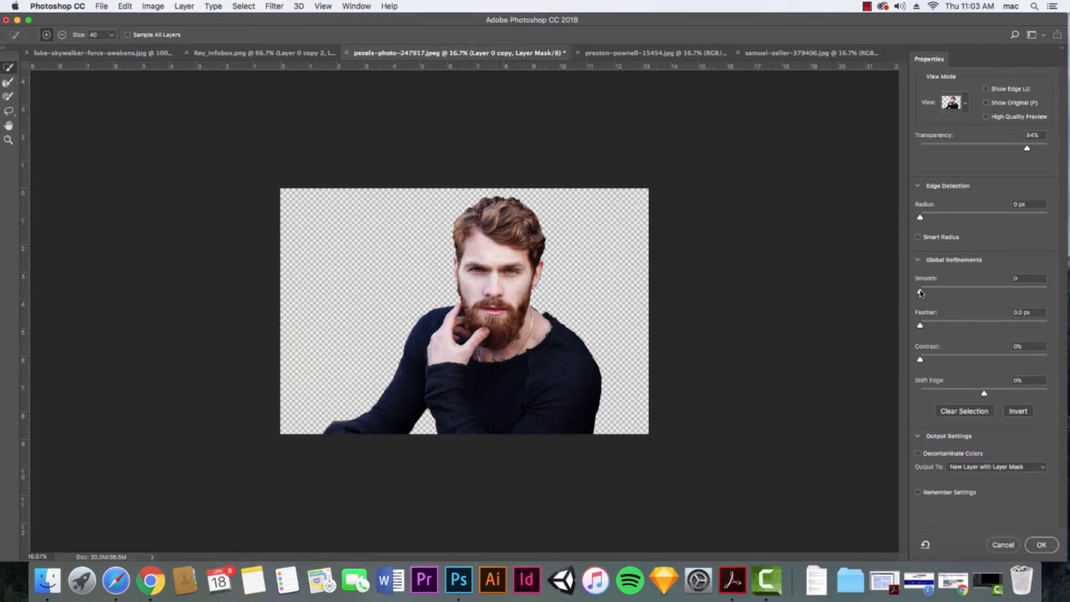
pyautogui.moveTo(920, 292); pyautogui.dragTo(943, 294)
pyautogui.click(1002, 546)
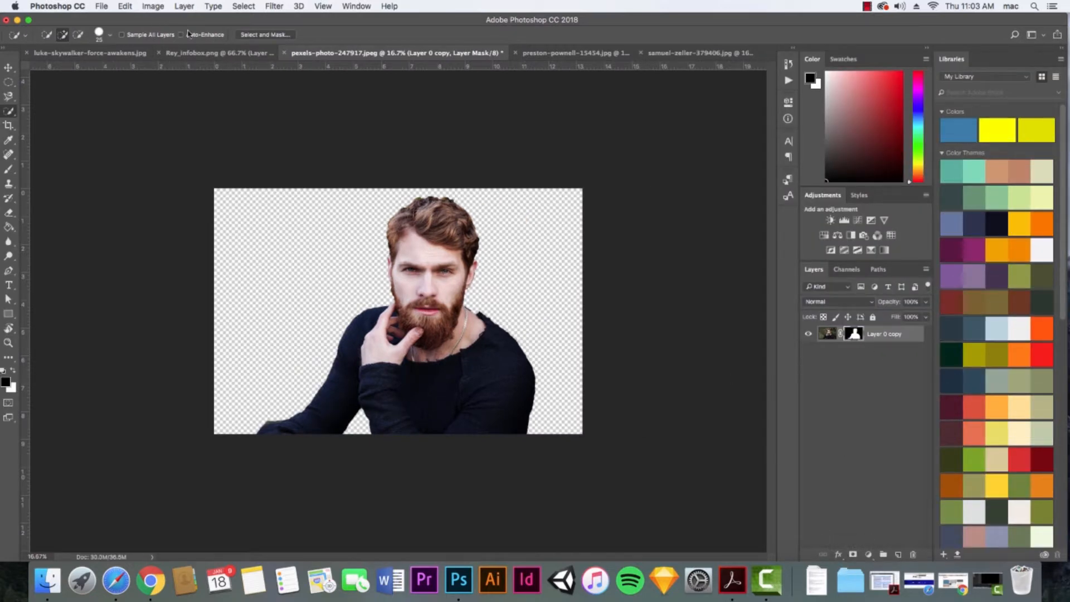
# - Refine the man's mask in Select and Mask with Smooth 40, Feather 6.4 px and Contrast 16%, output to a new layer with layer mask
pyautogui.click(265, 34)
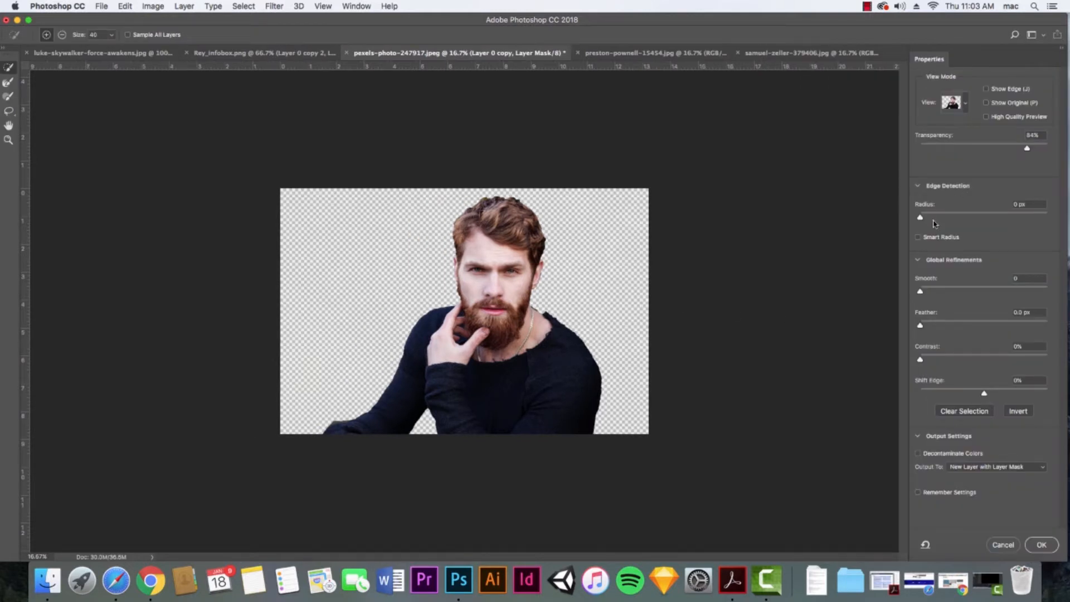
pyautogui.moveTo(920, 291); pyautogui.dragTo(966, 294)
pyautogui.moveTo(921, 328); pyautogui.dragTo(982, 326)
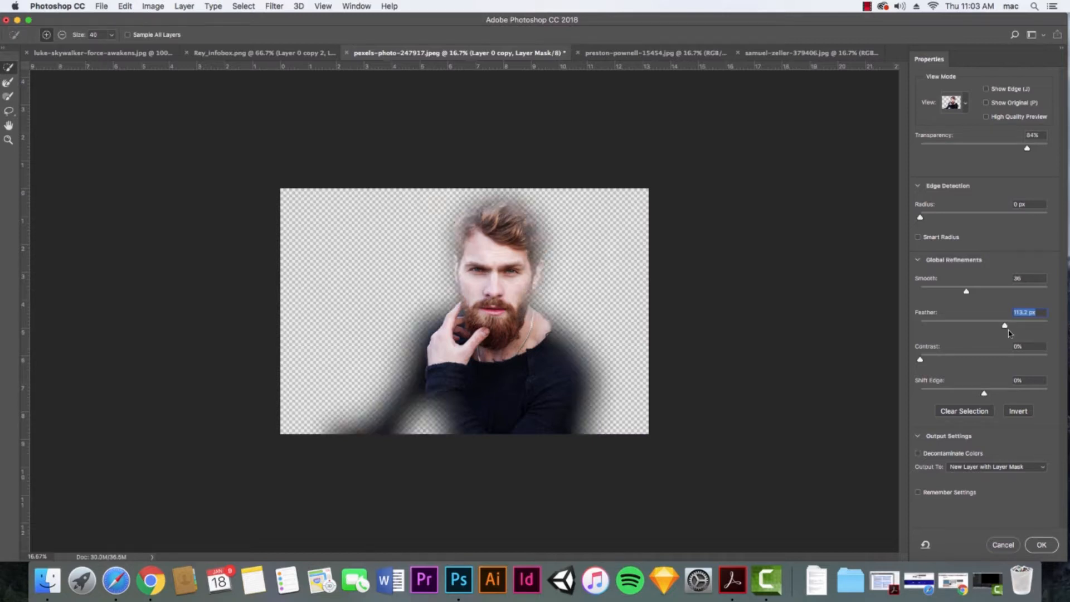
pyautogui.moveTo(1005, 328); pyautogui.dragTo(951, 326)
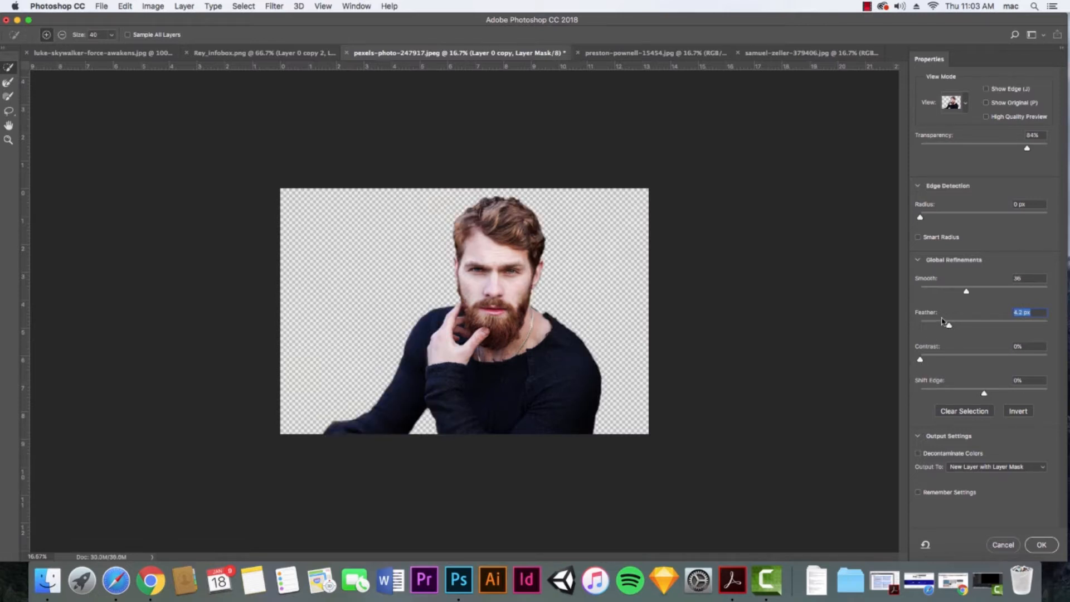
pyautogui.moveTo(950, 329); pyautogui.dragTo(953, 326)
pyautogui.moveTo(929, 362); pyautogui.dragTo(936, 361)
pyautogui.moveTo(959, 326); pyautogui.dragTo(959, 327)
pyautogui.click(971, 291)
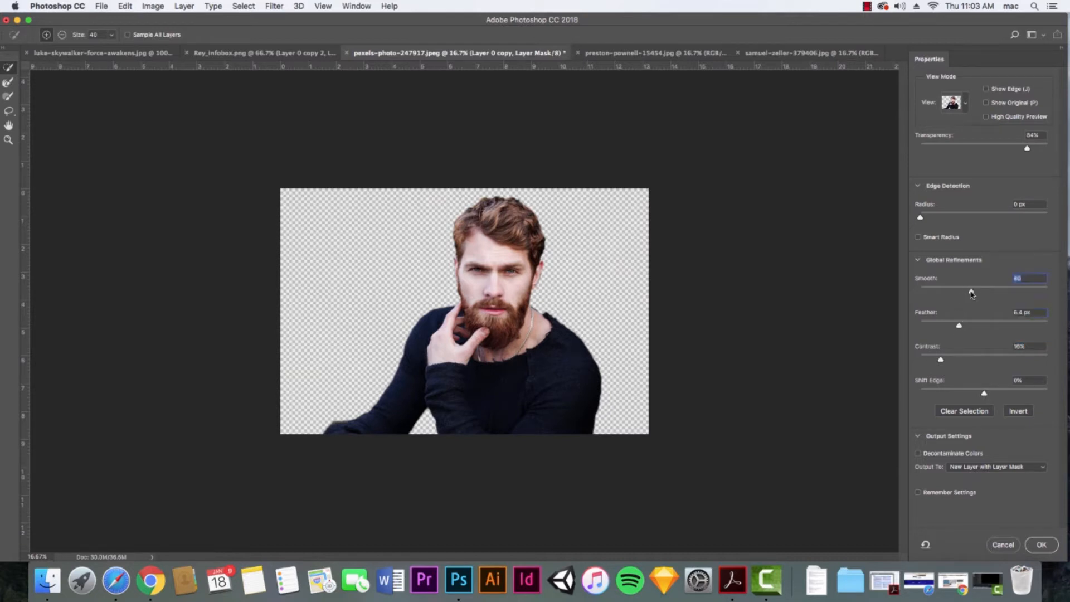
pyautogui.click(1041, 546)
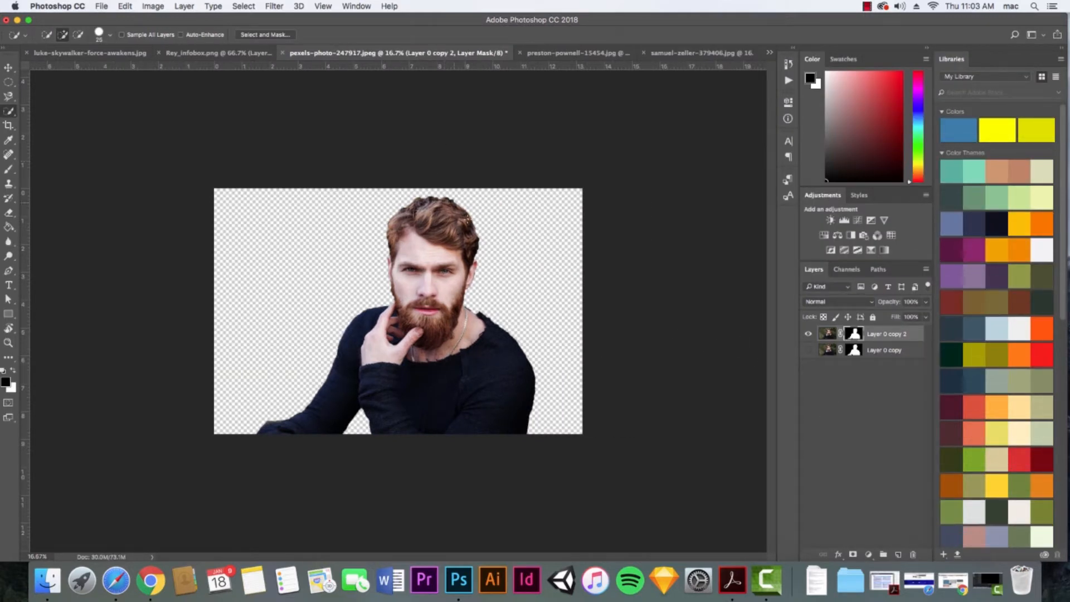
# - Copy the grey-and-white wall image into the bearded man's document and place it beneath both cutout layers
pyautogui.click(674, 53)
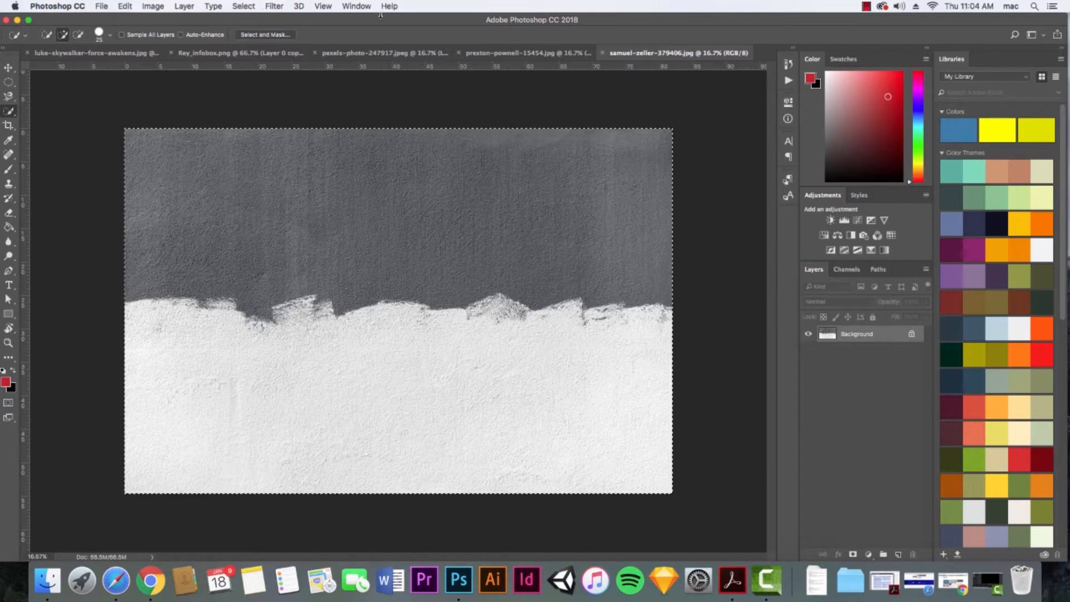
pyautogui.click(412, 53)
pyautogui.moveTo(426, 84); pyautogui.dragTo(425, 84)
pyautogui.moveTo(880, 333); pyautogui.dragTo(877, 394)
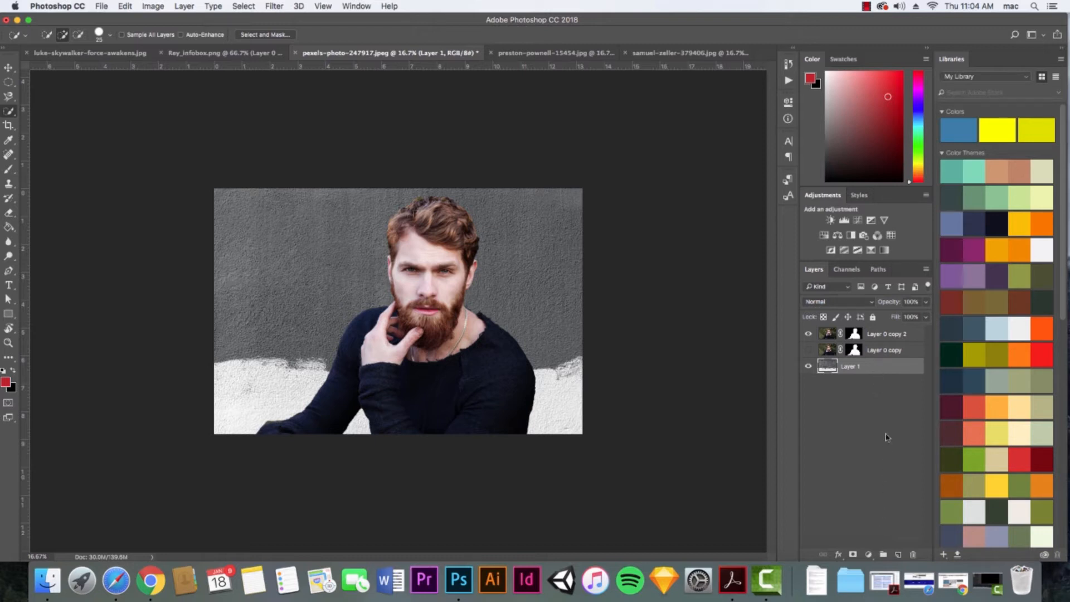
# - Add a Hue/Saturation adjustment above the wall layer and colorize it blue with Hue 218 and Lightness -8
pyautogui.click(868, 554)
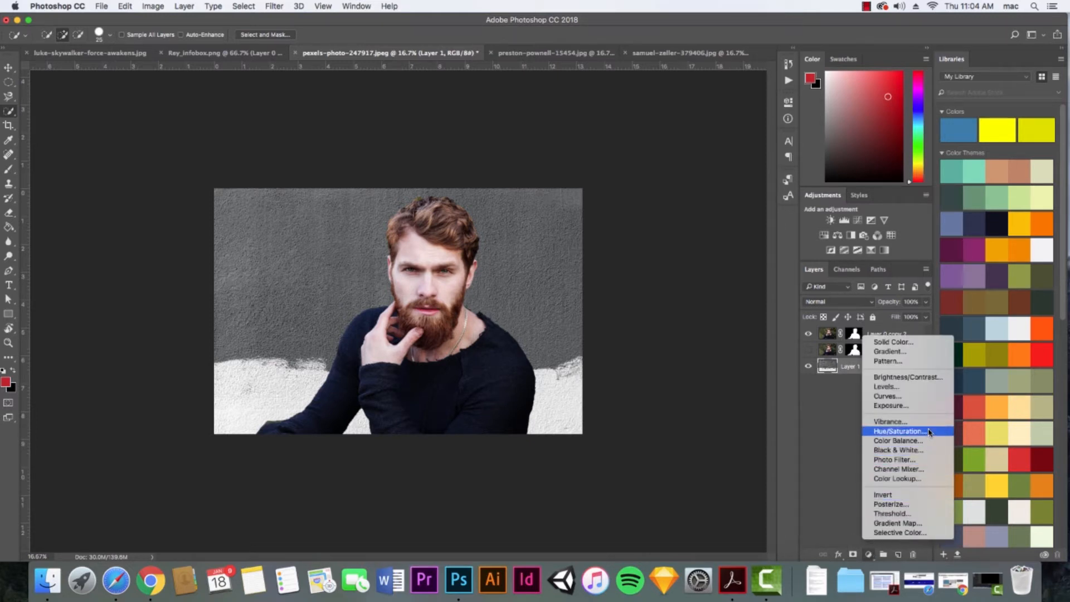
pyautogui.click(898, 431)
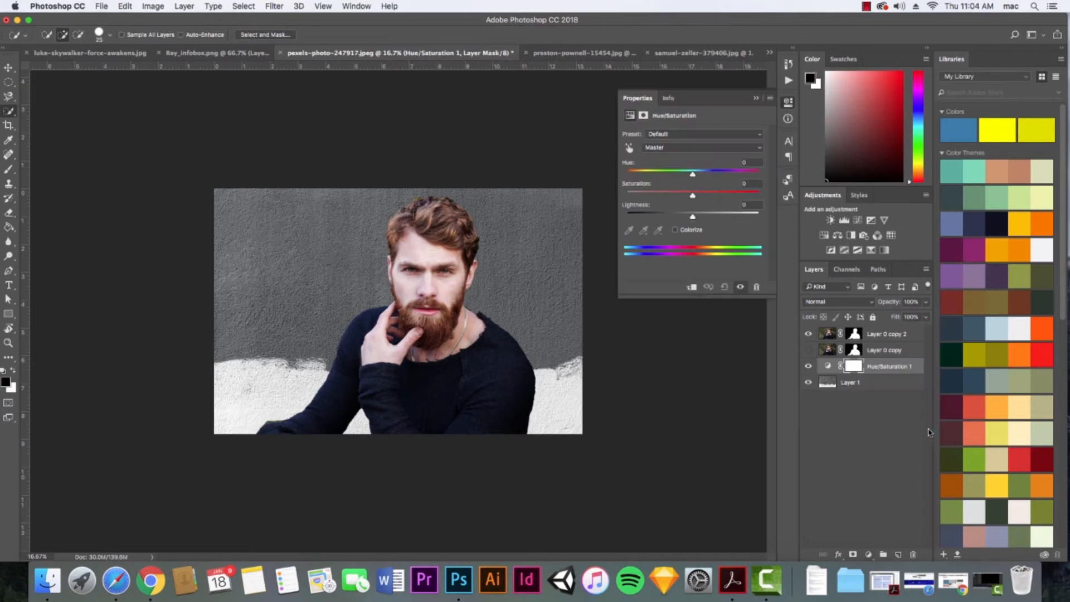
pyautogui.click(675, 230)
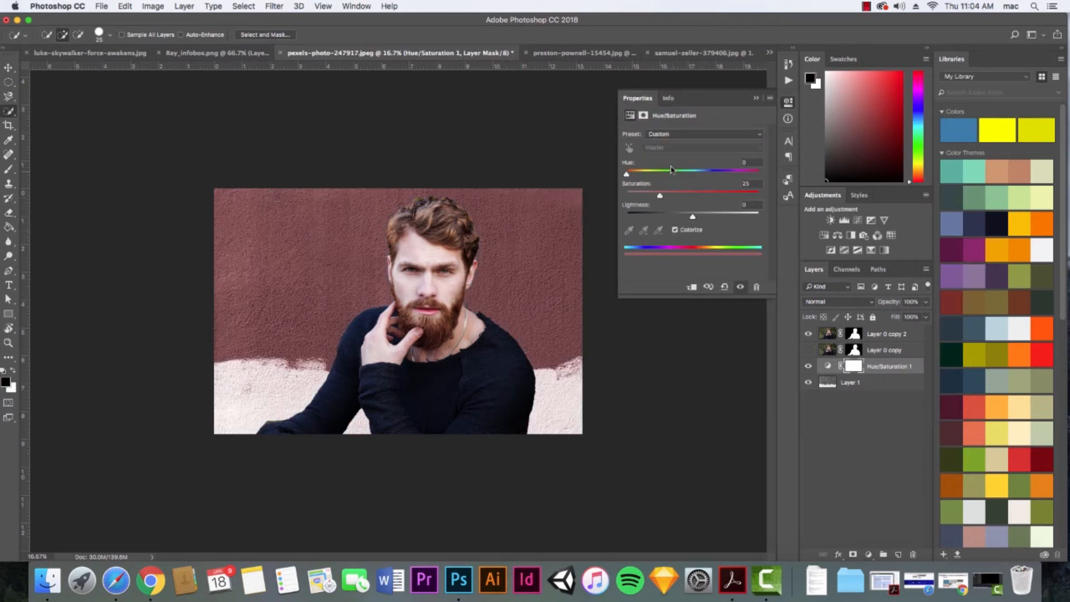
pyautogui.moveTo(627, 174); pyautogui.dragTo(706, 179)
pyautogui.moveTo(694, 217)
pyautogui.mouseDown()
pyautogui.moveTo(706, 217)
pyautogui.moveTo(687, 218)
pyautogui.mouseUp()
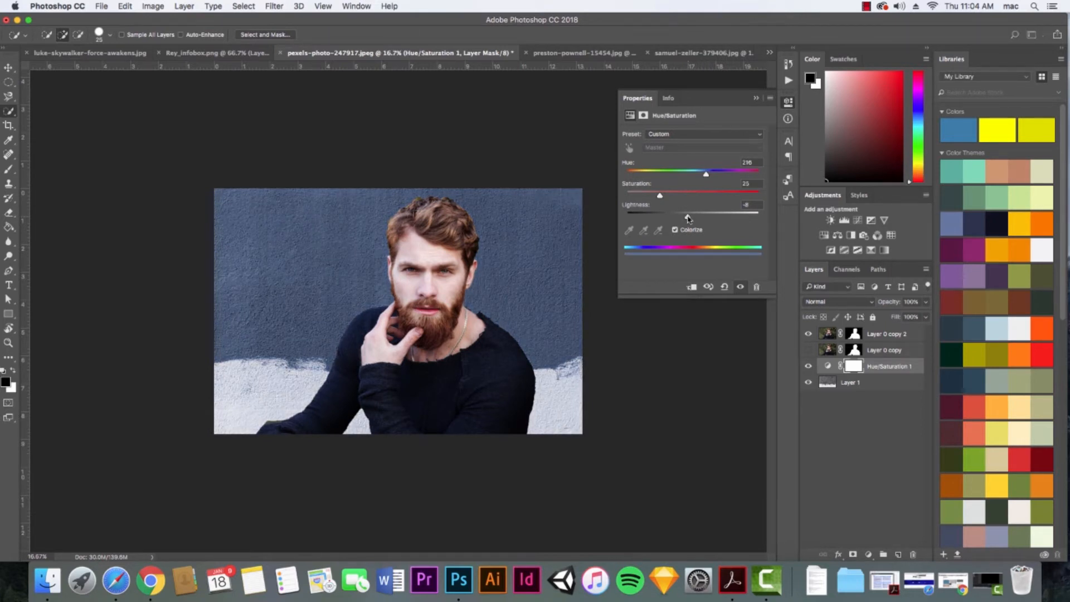
pyautogui.click(756, 99)
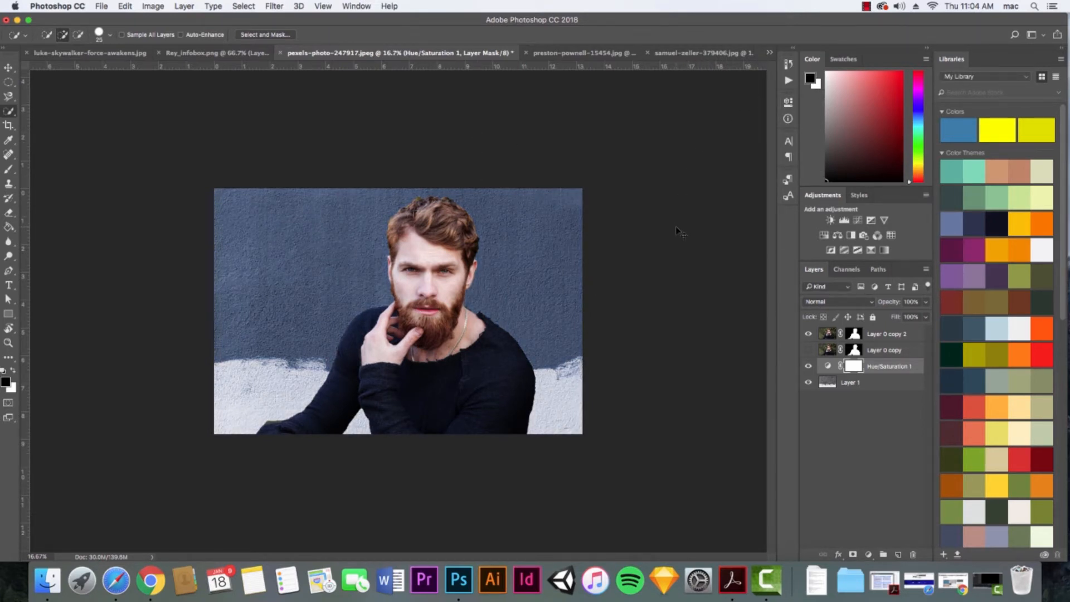
pyautogui.press('super+equal')
pyautogui.press('super+equal')
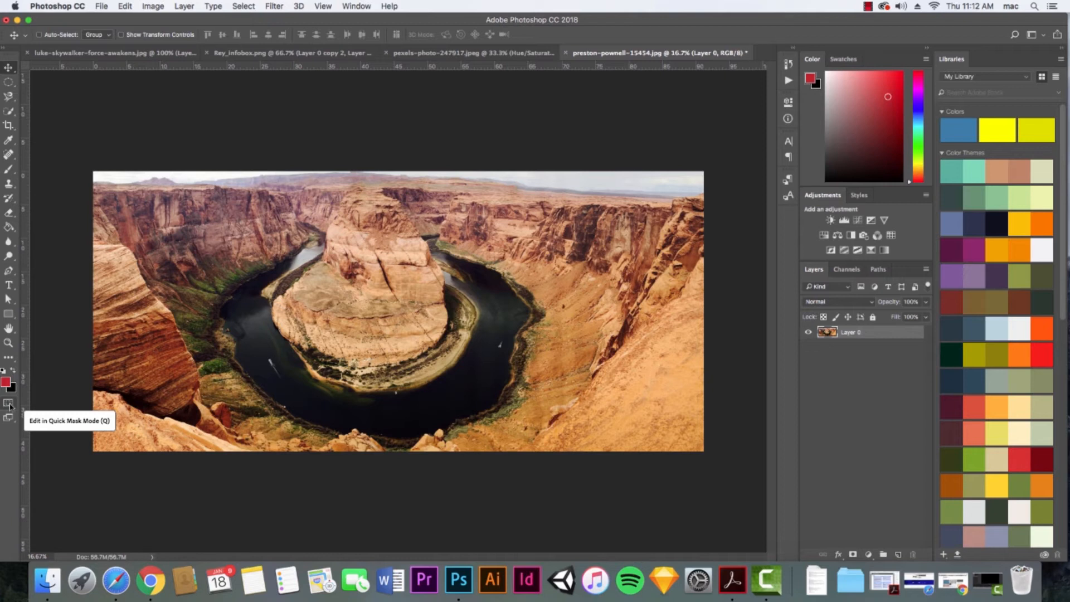
# - Paint over the canyon river in Quick Mask mode with a soft 400 px brush and convert the mask to a selection
pyautogui.click(9, 404)
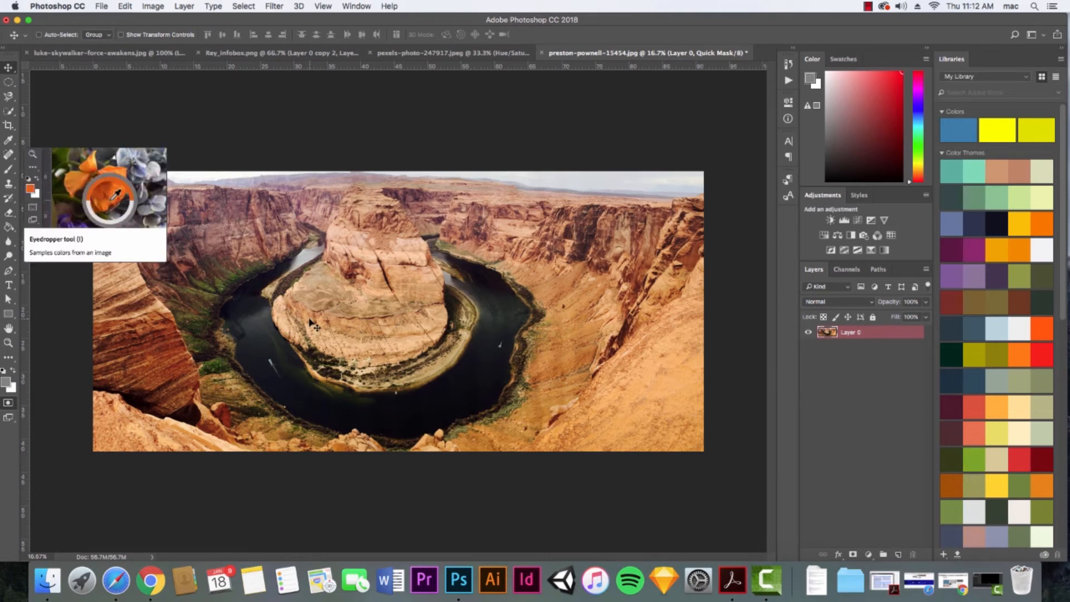
pyautogui.press('b')
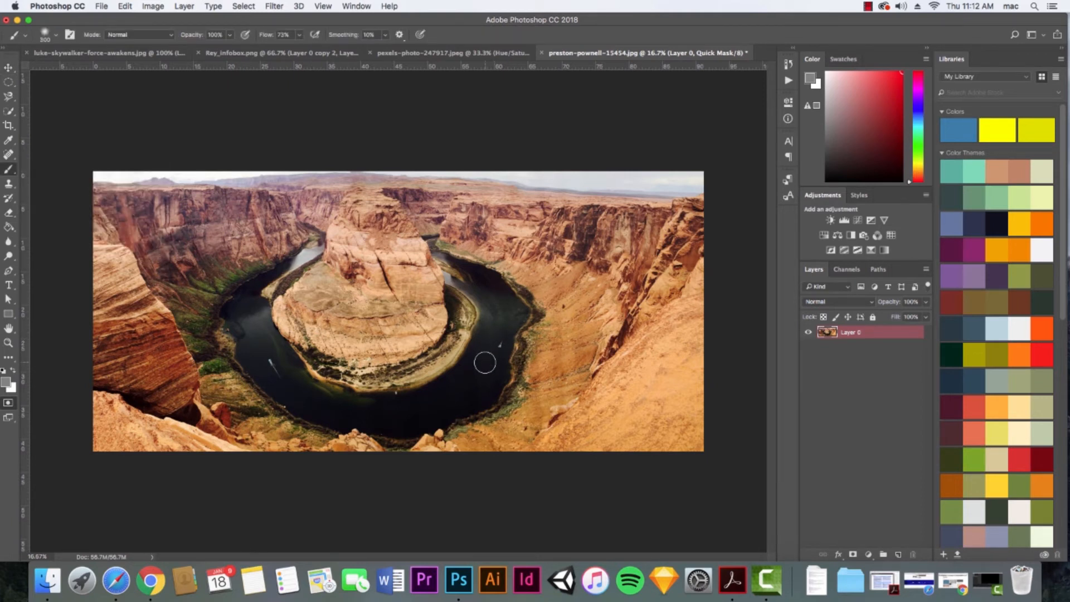
pyautogui.press(']')
pyautogui.moveTo(485, 365)
pyautogui.mouseDown()
pyautogui.moveTo(489, 301)
pyautogui.moveTo(471, 275)
pyautogui.moveTo(470, 285)
pyautogui.moveTo(460, 281)
pyautogui.moveTo(495, 290)
pyautogui.moveTo(513, 314)
pyautogui.moveTo(476, 397)
pyautogui.moveTo(462, 398)
pyautogui.moveTo(474, 362)
pyautogui.moveTo(423, 399)
pyautogui.moveTo(457, 385)
pyautogui.moveTo(435, 415)
pyautogui.moveTo(411, 421)
pyautogui.moveTo(403, 415)
pyautogui.moveTo(415, 402)
pyautogui.moveTo(363, 400)
pyautogui.moveTo(369, 418)
pyautogui.moveTo(335, 398)
pyautogui.mouseUp()
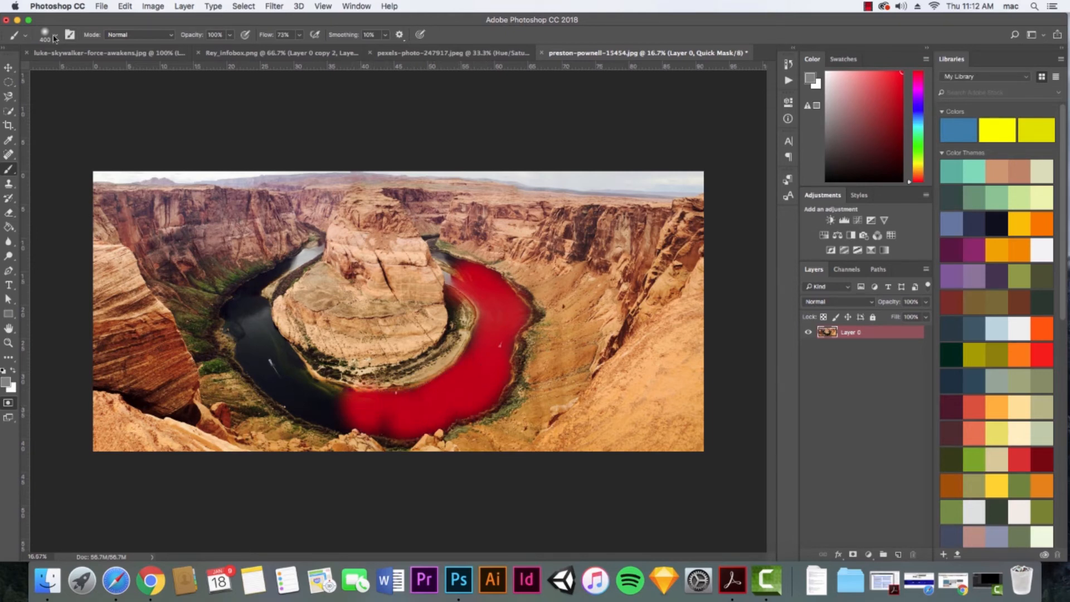
pyautogui.click(56, 38)
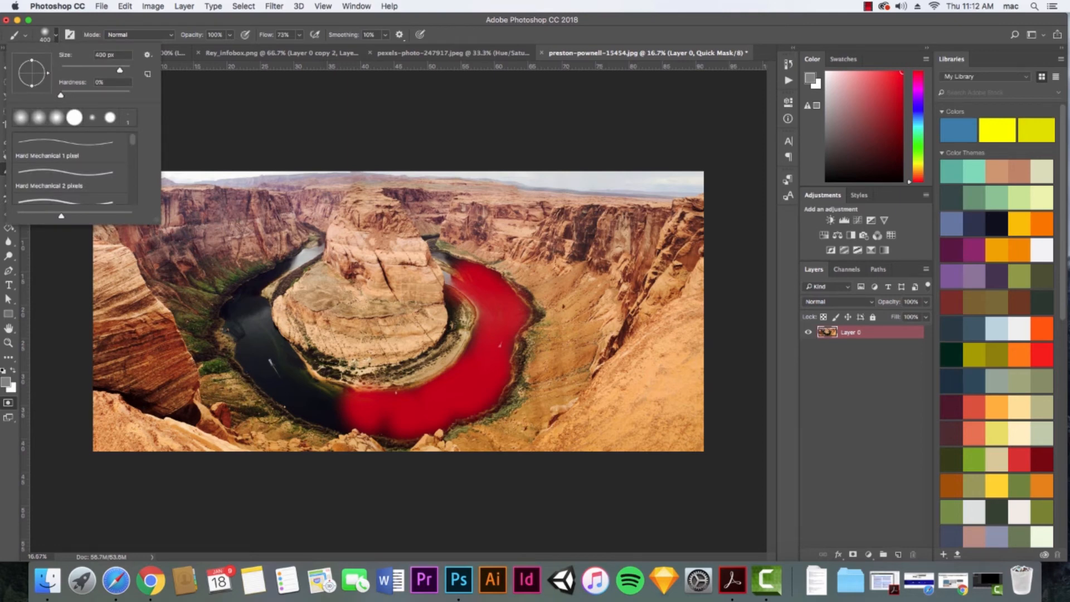
pyautogui.moveTo(351, 418)
pyautogui.mouseDown()
pyautogui.moveTo(318, 397)
pyautogui.moveTo(329, 397)
pyautogui.moveTo(305, 396)
pyautogui.moveTo(263, 368)
pyautogui.moveTo(270, 355)
pyautogui.moveTo(285, 370)
pyautogui.moveTo(280, 350)
pyautogui.moveTo(285, 364)
pyautogui.moveTo(252, 342)
pyautogui.moveTo(249, 293)
pyautogui.moveTo(283, 269)
pyautogui.moveTo(234, 316)
pyautogui.moveTo(297, 387)
pyautogui.moveTo(418, 420)
pyautogui.moveTo(467, 400)
pyautogui.moveTo(514, 313)
pyautogui.moveTo(474, 277)
pyautogui.mouseUp()
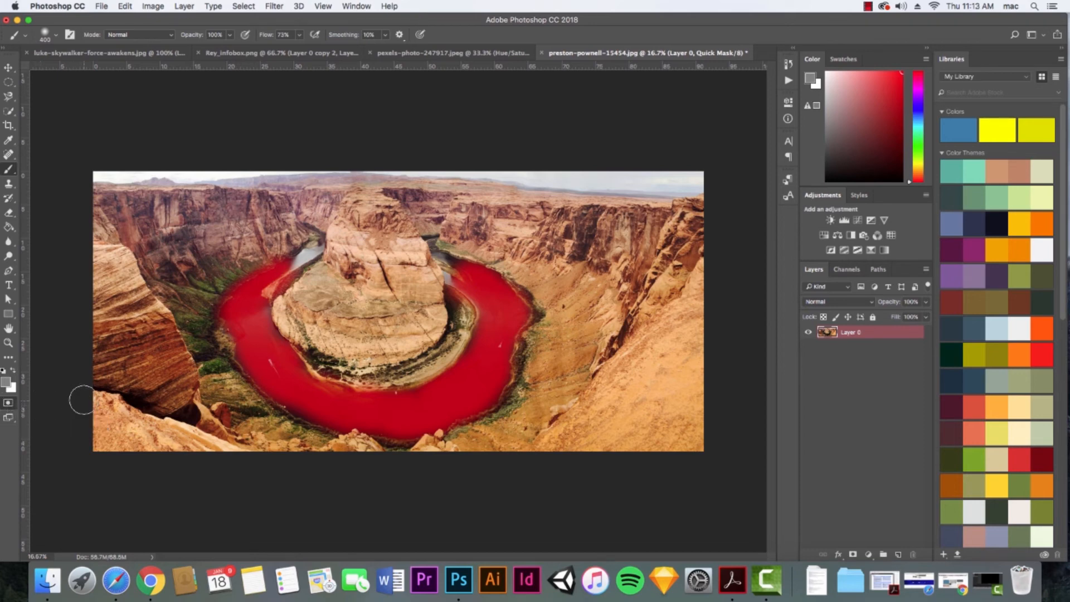
pyautogui.press('q')
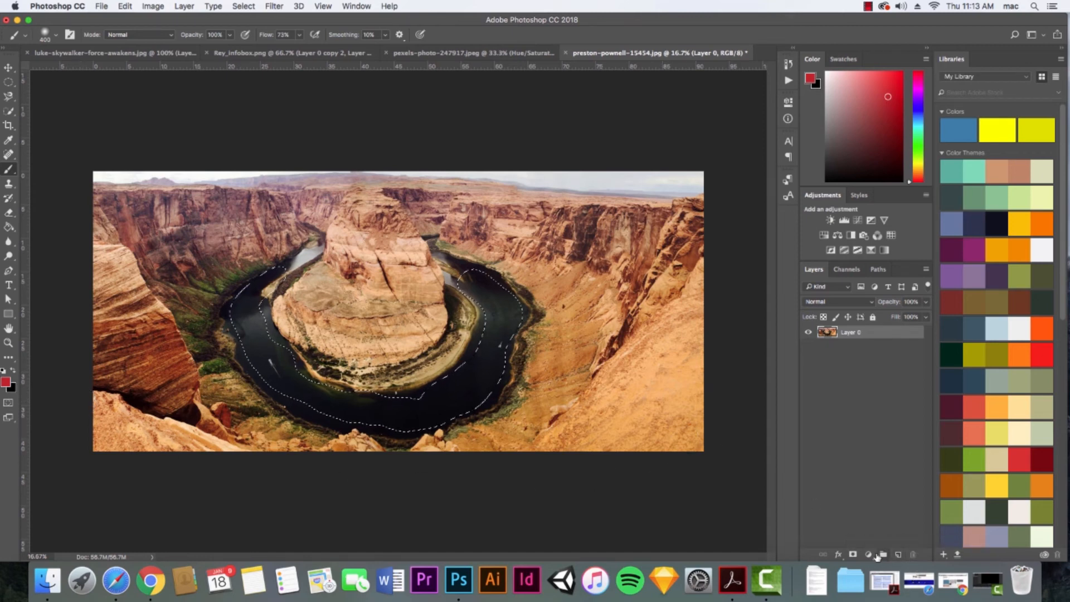
# - Add a Hue/Saturation adjustment to the river selection and colorize it with Hue 227 and Lightness +23
pyautogui.click(868, 554)
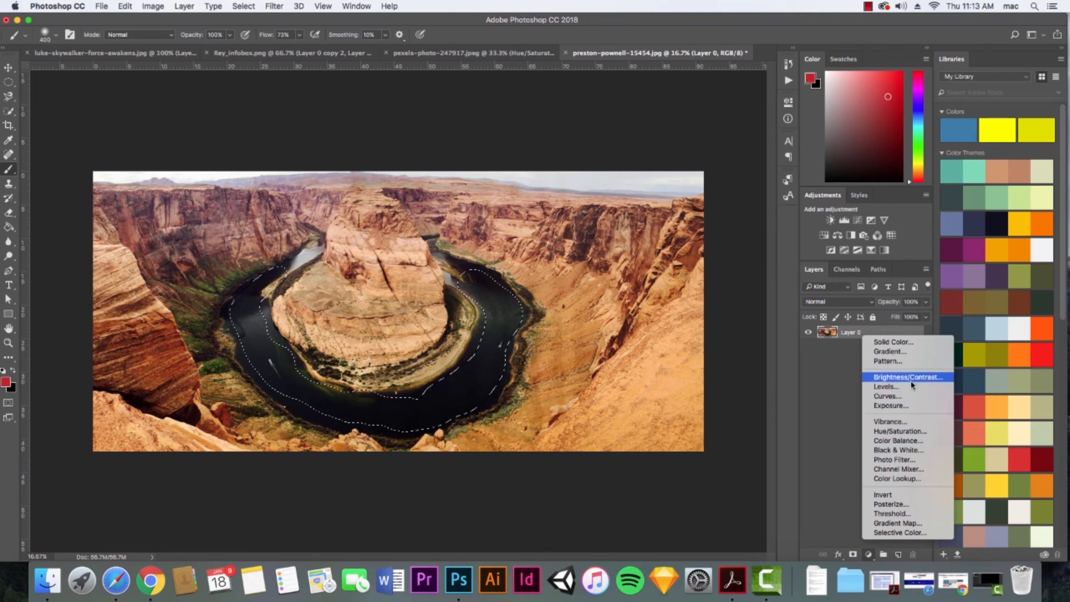
pyautogui.click(912, 431)
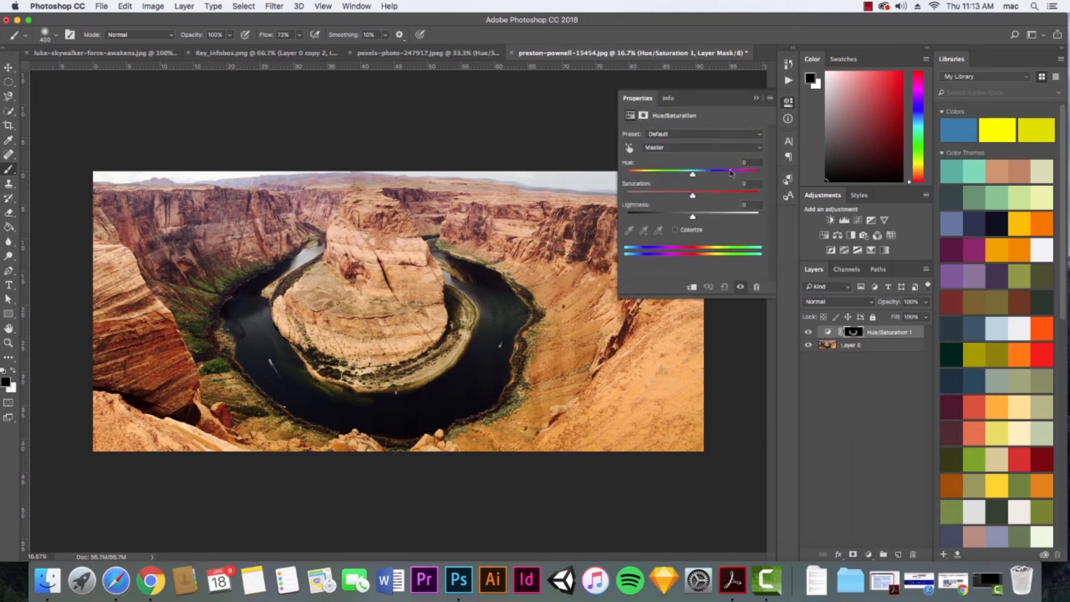
pyautogui.click(675, 229)
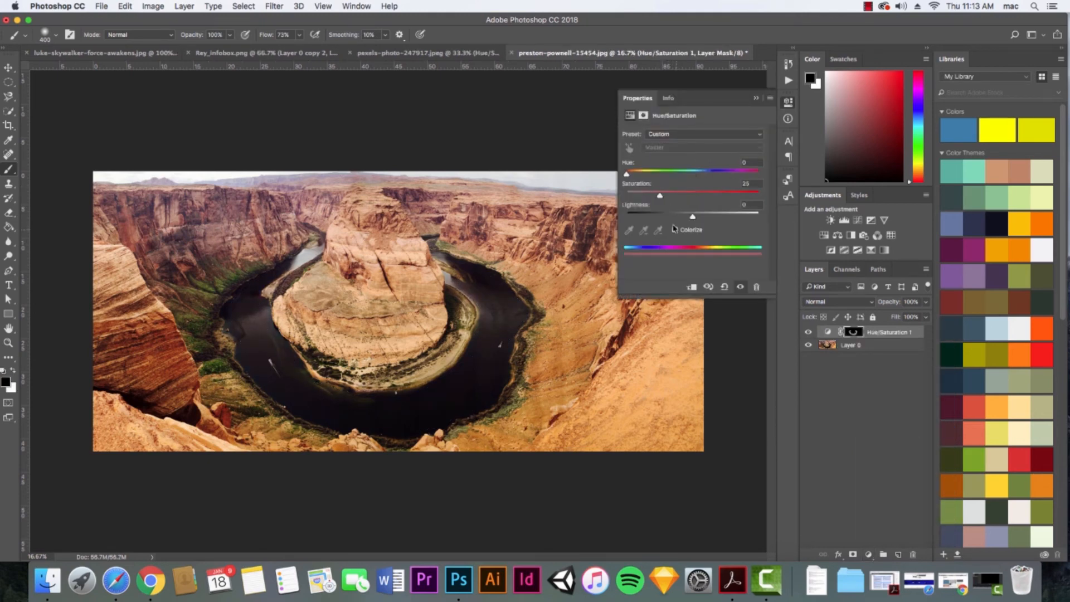
pyautogui.moveTo(628, 176); pyautogui.dragTo(710, 175)
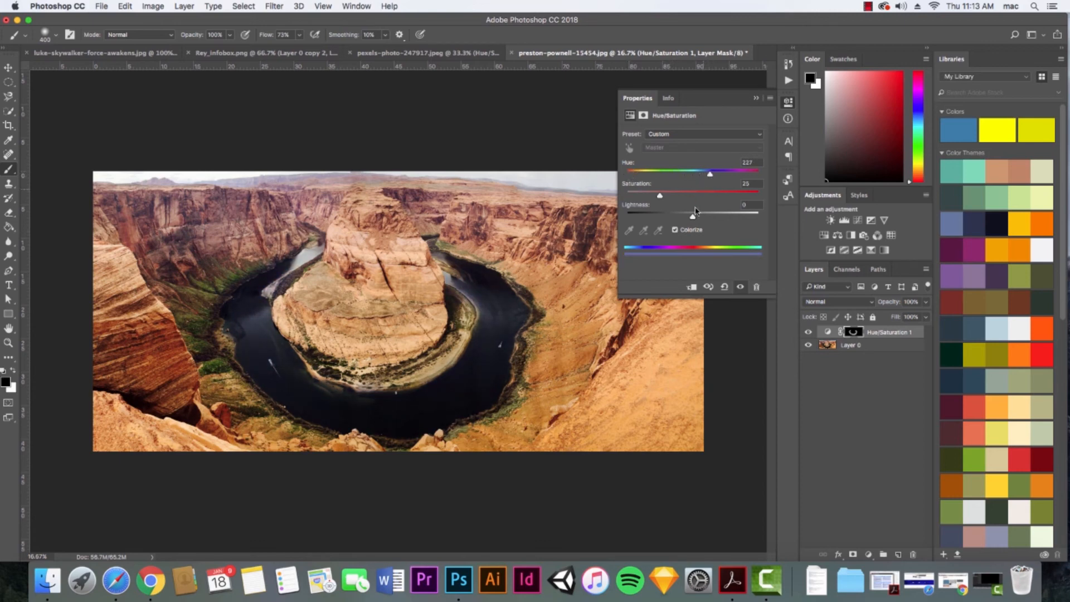
pyautogui.moveTo(693, 217)
pyautogui.mouseDown()
pyautogui.moveTo(731, 218)
pyautogui.moveTo(711, 217)
pyautogui.mouseUp()
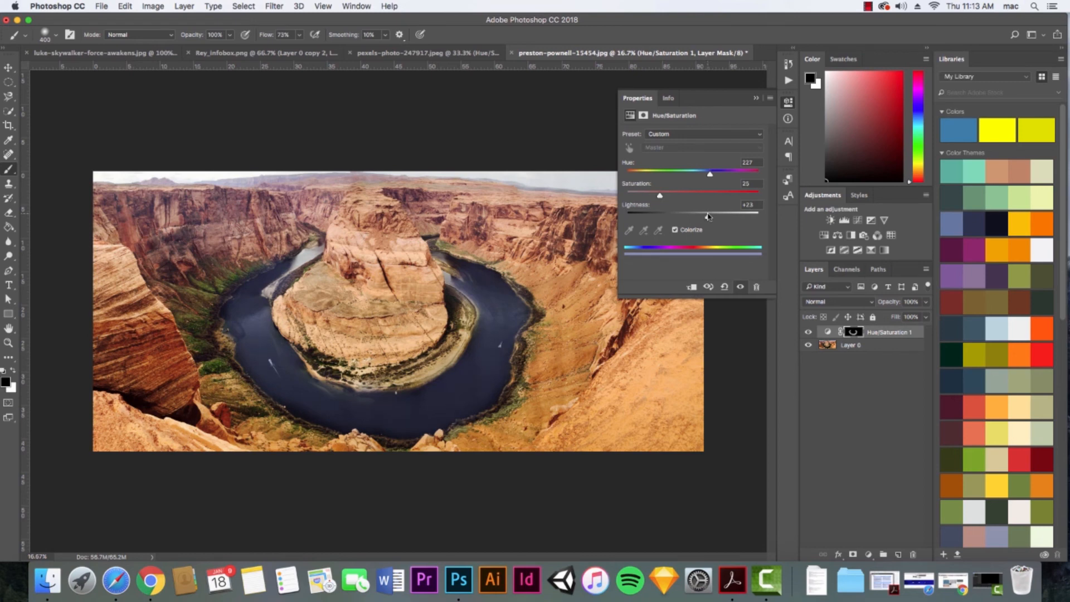
pyautogui.click(755, 98)
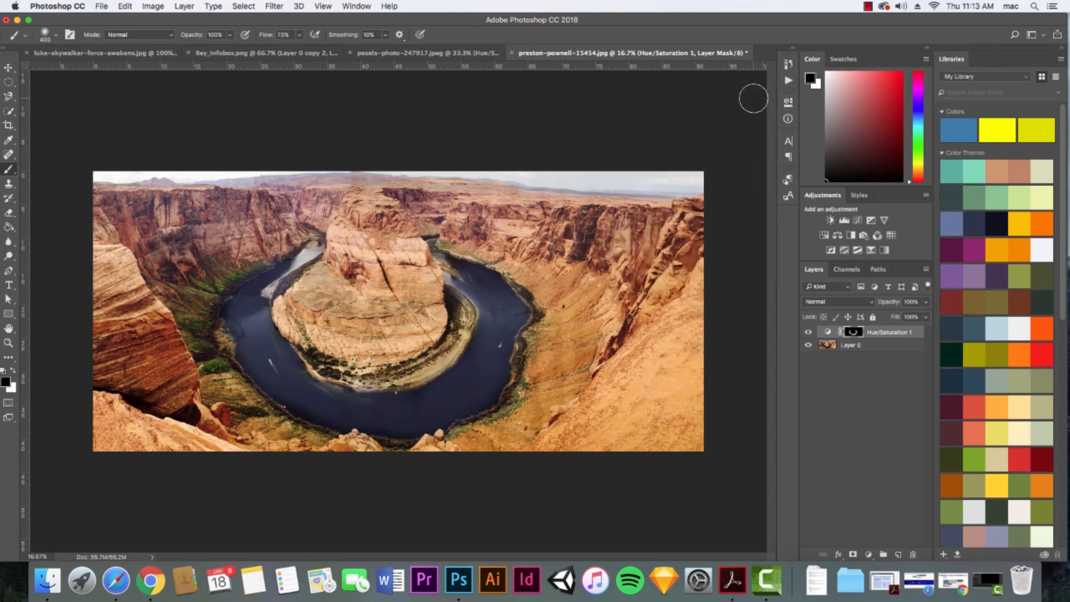
# - Compare the river with and without the recoloring by toggling the Hue/Saturation layer's visibility
pyautogui.click(807, 332)
pyautogui.click(807, 333)
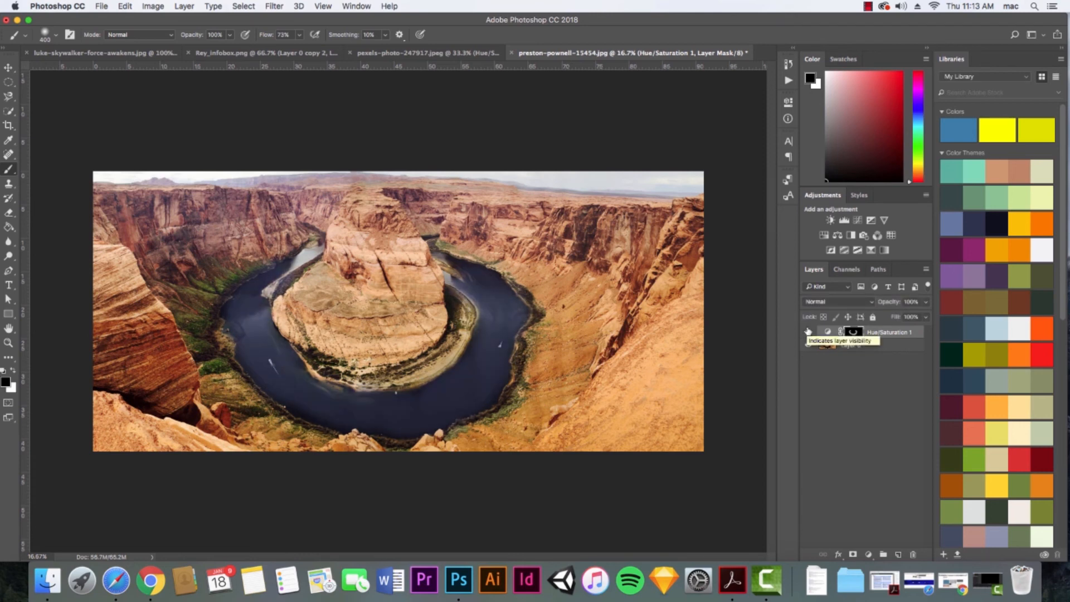
pyautogui.click(808, 332)
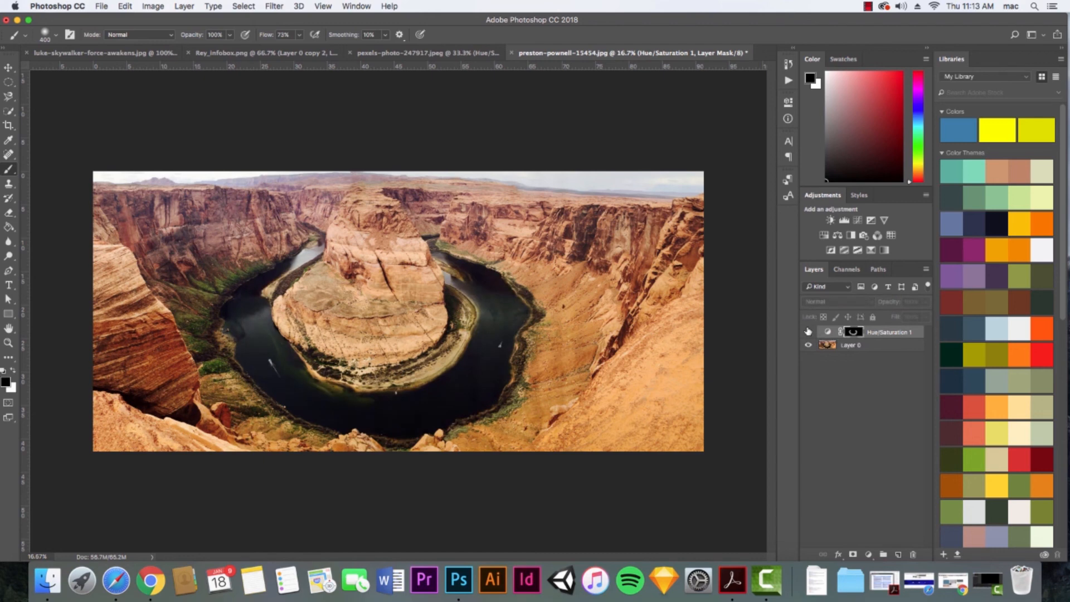
pyautogui.click(807, 331)
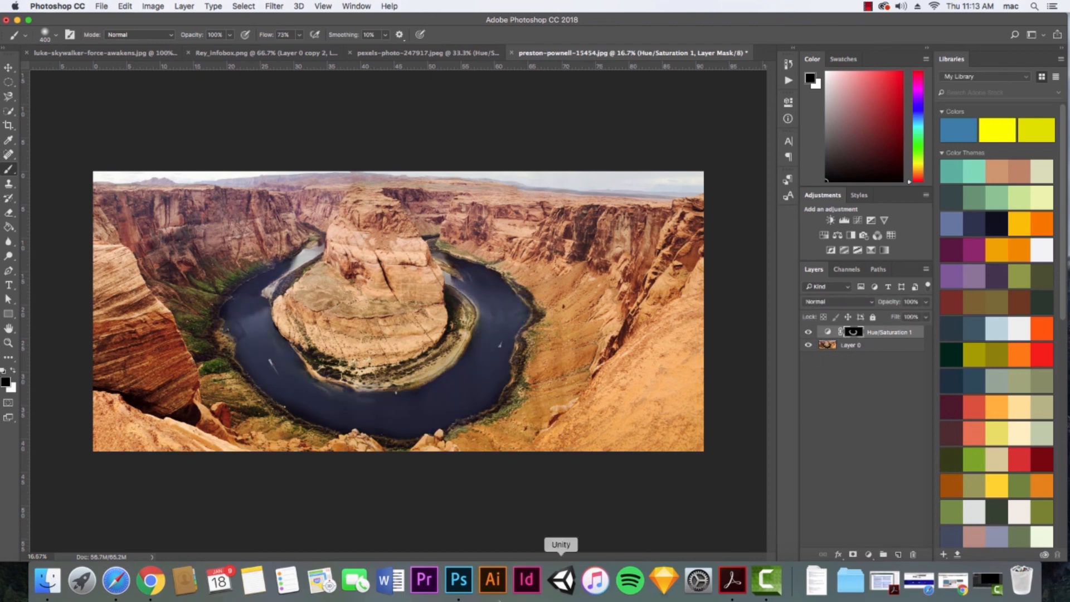
pyautogui.click(991, 582)
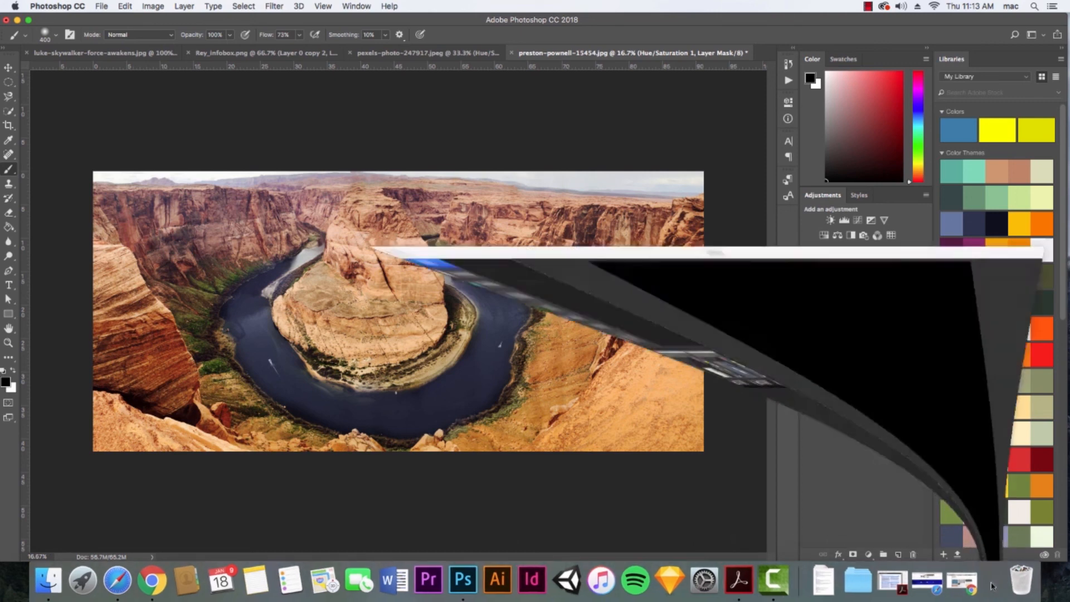